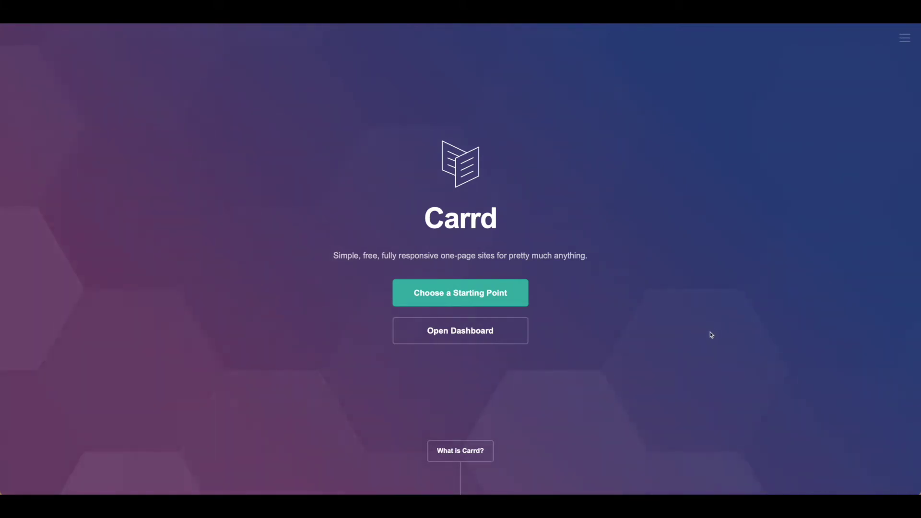
Step: Show the starting-point template gallery filtered to Sectioned templates
{"action": "scroll", "coordinate": [664, 342], "scroll_direction": "down", "scroll_amount": 1}
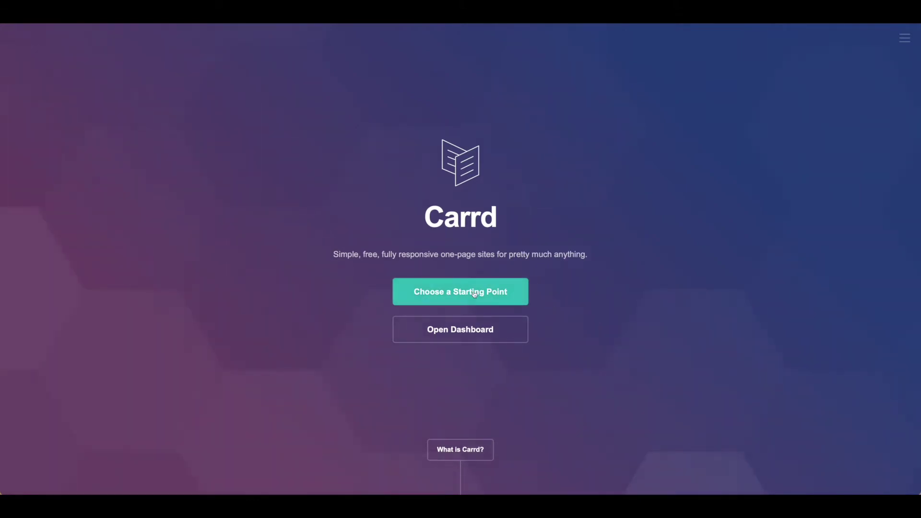
{"action": "left_click", "coordinate": [443, 300]}
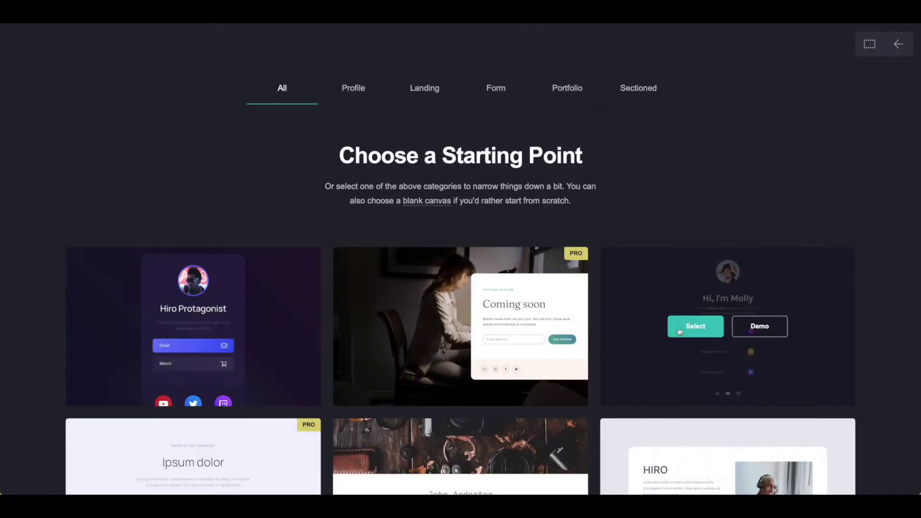
{"action": "left_click", "coordinate": [635, 89]}
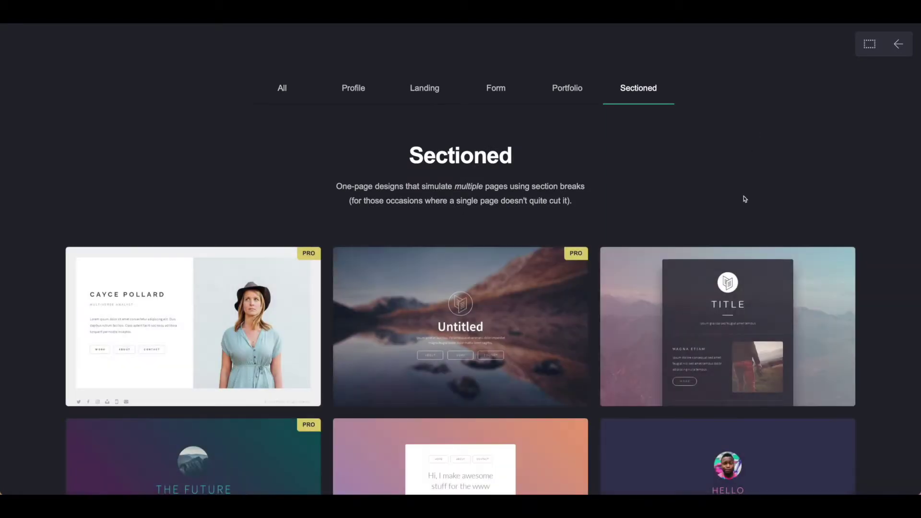
Step: Preview the live demo of the dark HELLO template
{"action": "scroll", "coordinate": [744, 199], "scroll_direction": "down", "scroll_amount": 3}
{"action": "scroll", "coordinate": [745, 198], "scroll_direction": "down", "scroll_amount": 2}
{"action": "mouse_move", "coordinate": [673, 301]}
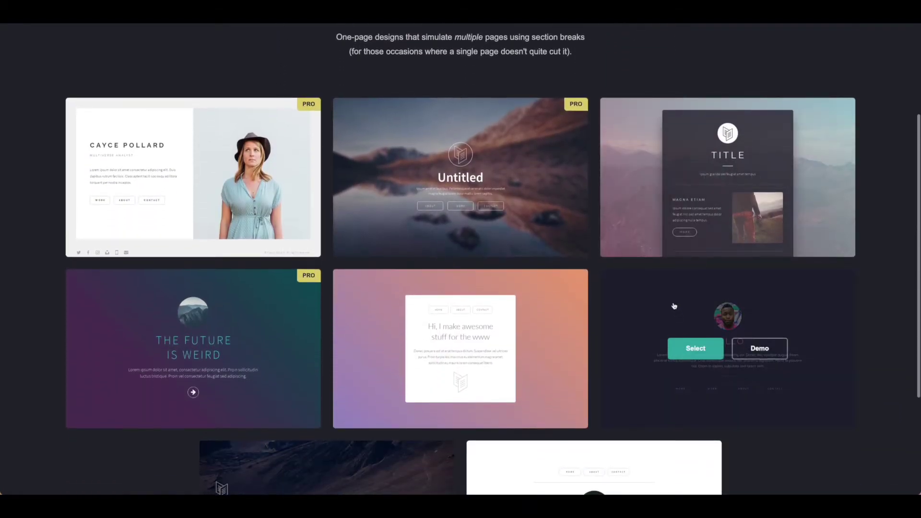
{"action": "left_click", "coordinate": [767, 348]}
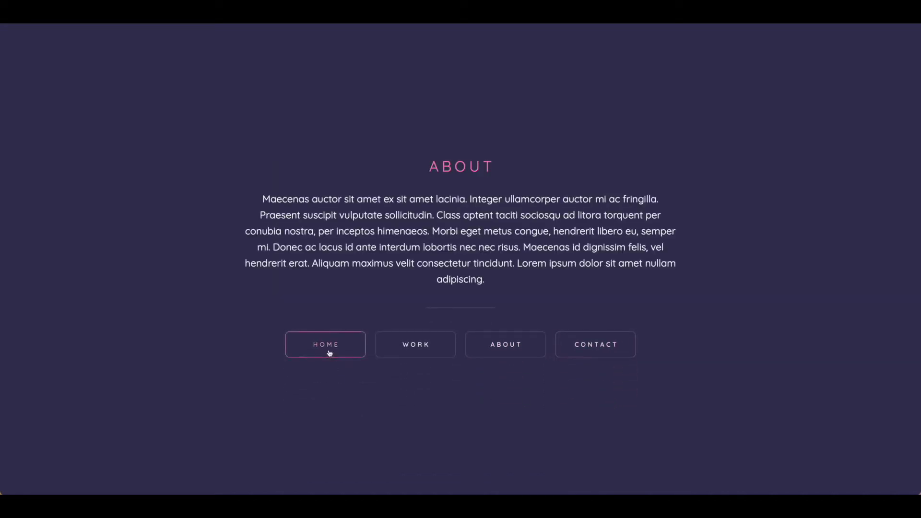
Step: Close the HELLO demo and look over the Example Gated Content site down to its #pro section
{"action": "key", "text": "Escape"}
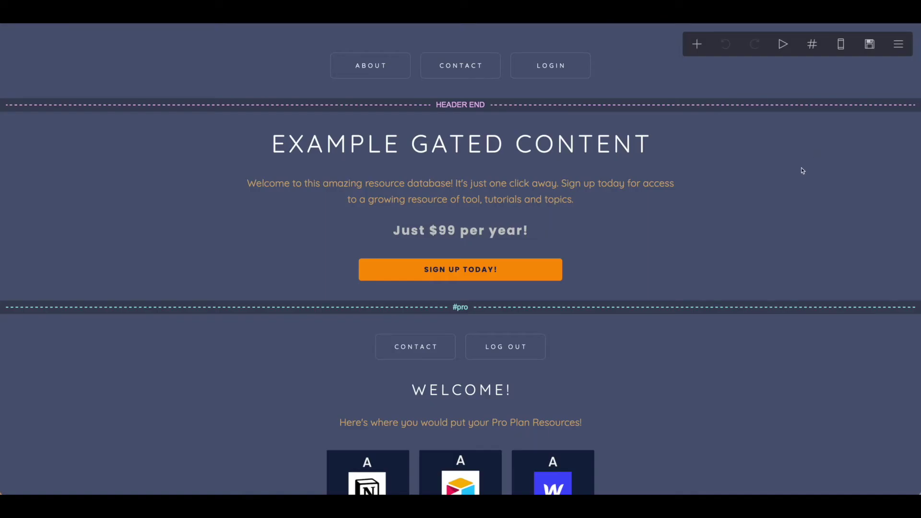
{"action": "scroll", "coordinate": [801, 169], "scroll_direction": "down", "scroll_amount": 3}
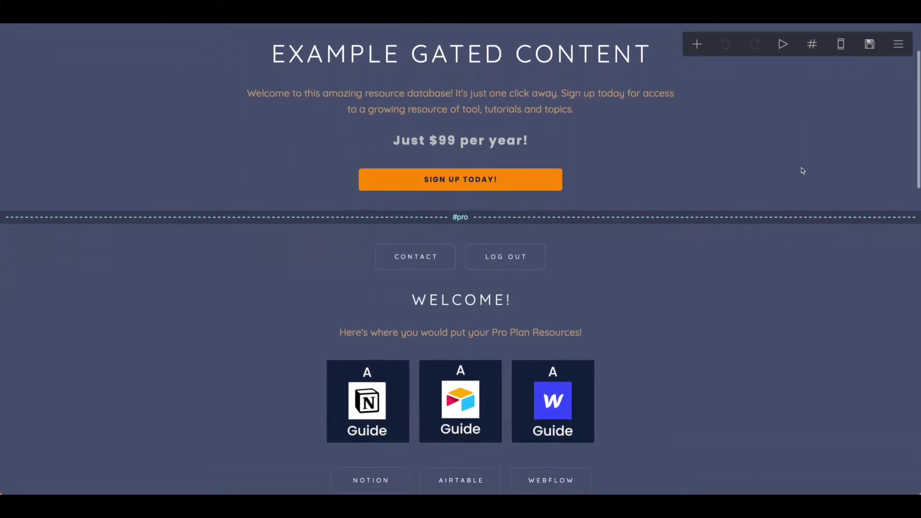
{"action": "scroll", "coordinate": [802, 169], "scroll_direction": "down", "scroll_amount": 1}
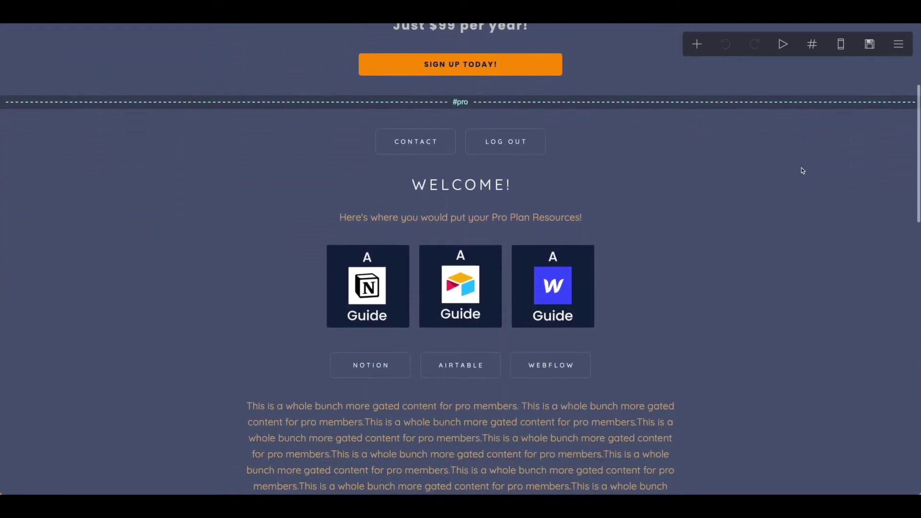
{"action": "scroll", "coordinate": [802, 168], "scroll_direction": "down", "scroll_amount": 1}
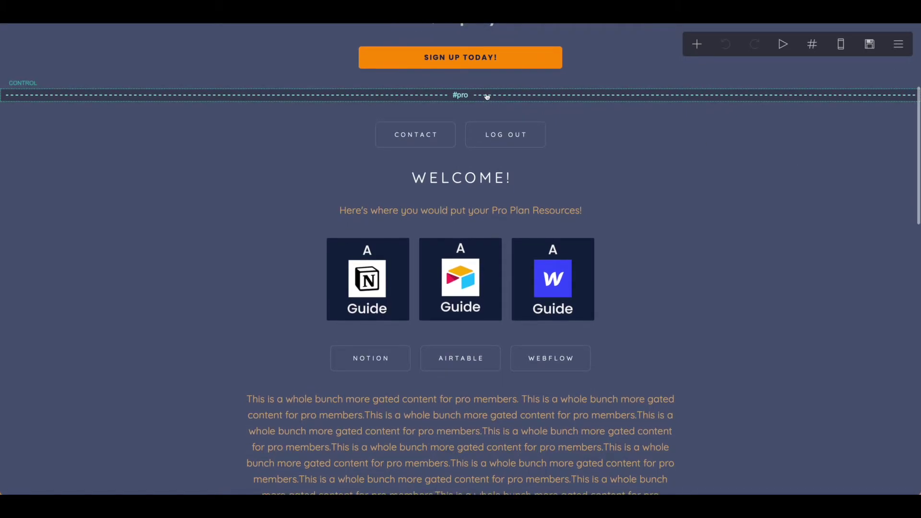
{"action": "scroll", "coordinate": [492, 99], "scroll_direction": "up", "scroll_amount": 1}
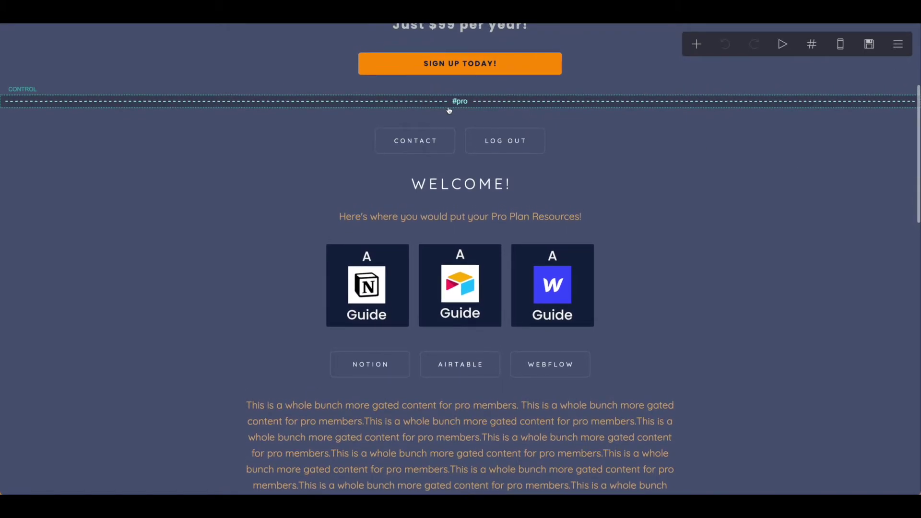
{"action": "scroll", "coordinate": [343, 117], "scroll_direction": "down", "scroll_amount": 1}
Step: Bring up the Page settings panel and look between the header and the #pro section
{"action": "left_click", "coordinate": [343, 117]}
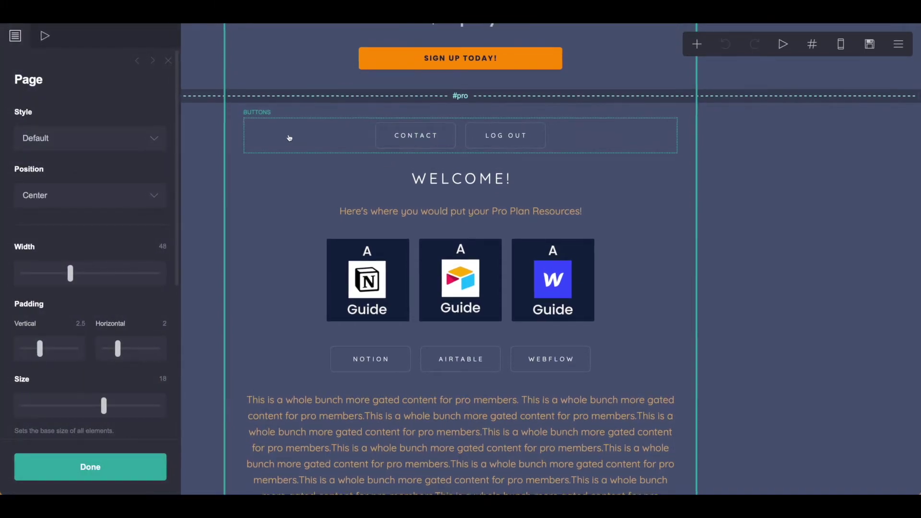
{"action": "scroll", "coordinate": [290, 138], "scroll_direction": "up", "scroll_amount": 5}
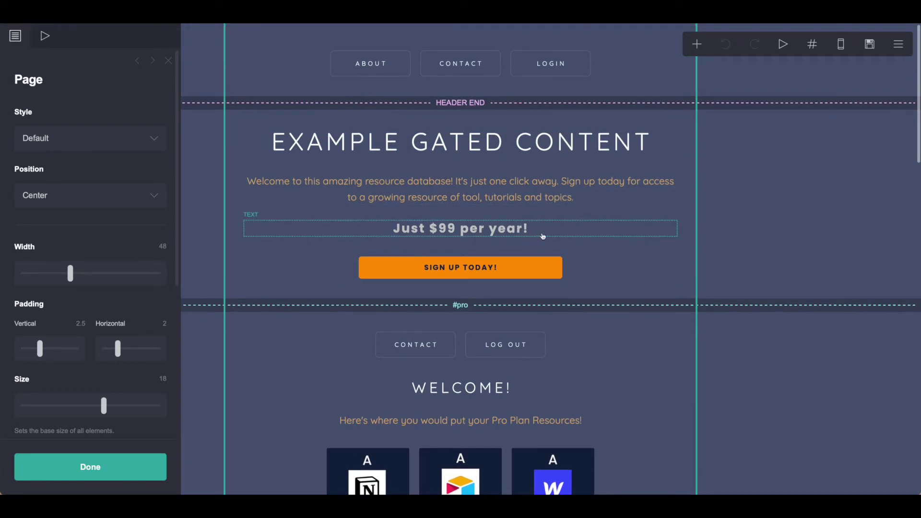
{"action": "scroll", "coordinate": [601, 251], "scroll_direction": "down", "scroll_amount": 1}
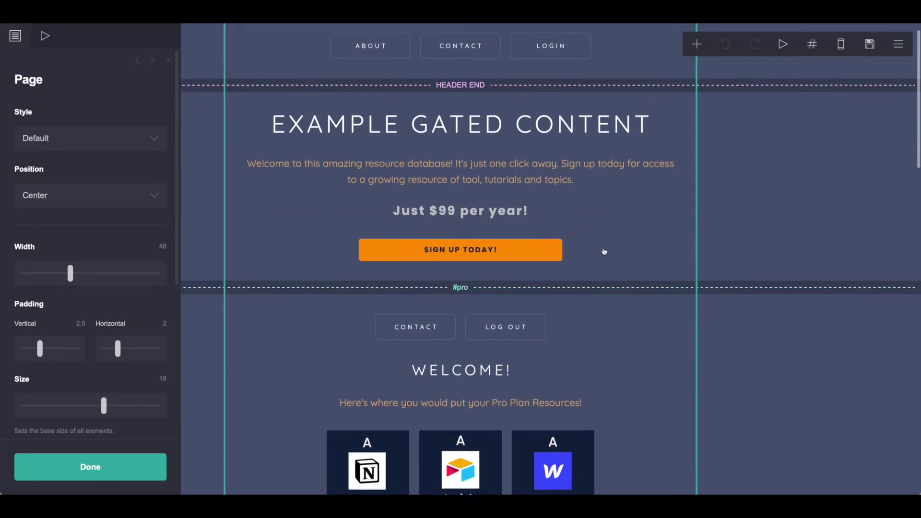
{"action": "scroll", "coordinate": [604, 251], "scroll_direction": "down", "scroll_amount": 1}
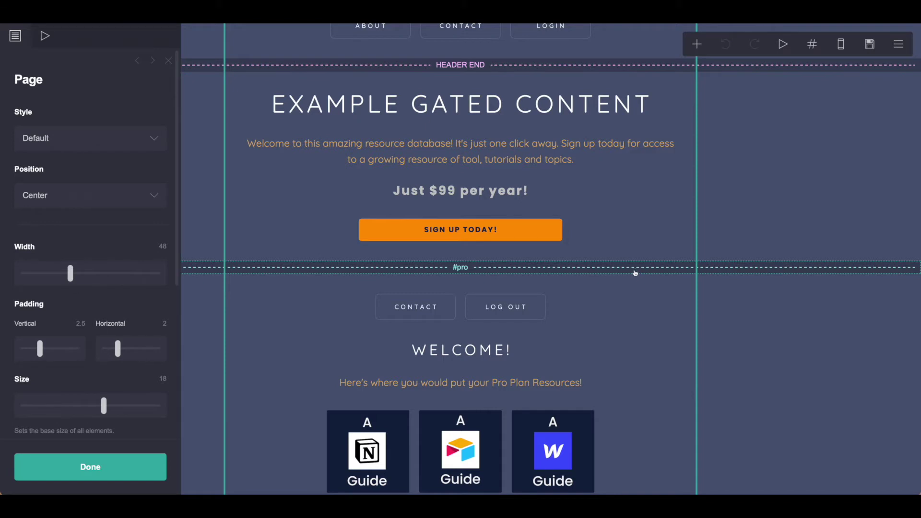
{"action": "scroll", "coordinate": [637, 273], "scroll_direction": "up", "scroll_amount": 2}
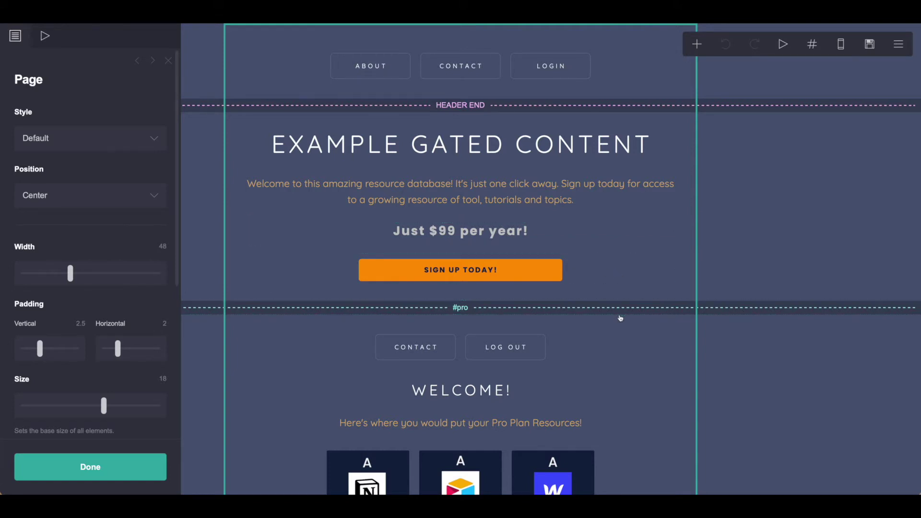
{"action": "scroll", "coordinate": [624, 322], "scroll_direction": "down", "scroll_amount": 1}
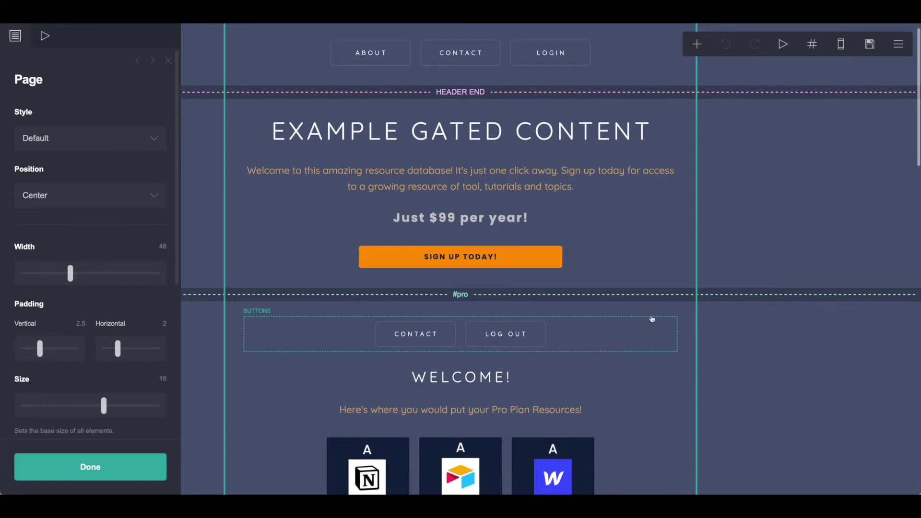
{"action": "scroll", "coordinate": [646, 221], "scroll_direction": "up", "scroll_amount": 1}
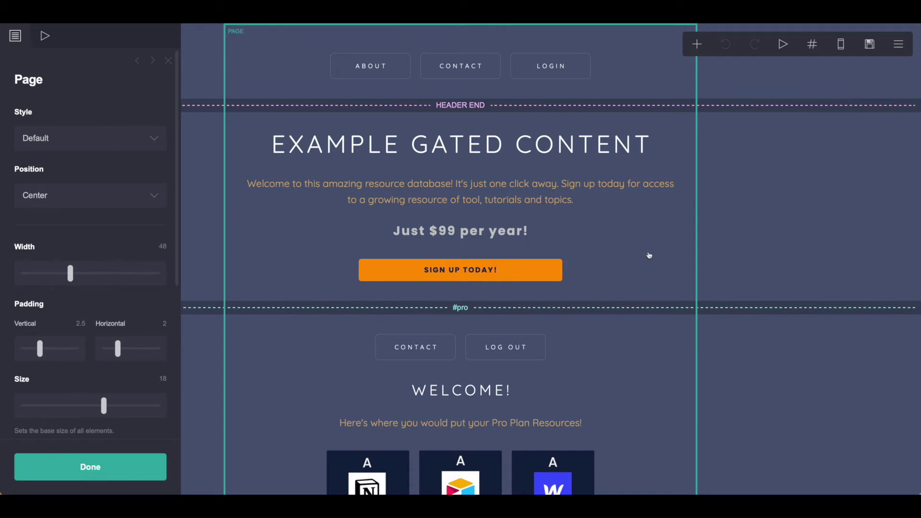
{"action": "scroll", "coordinate": [594, 336], "scroll_direction": "down", "scroll_amount": 1}
Step: Name the #pro section break 'pro', tick Hide header, and review the gated content below
{"action": "left_click", "coordinate": [593, 340]}
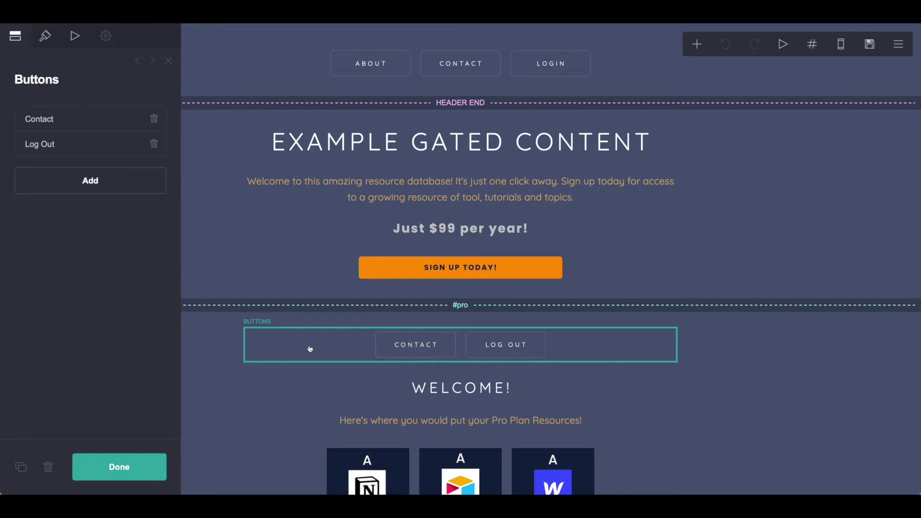
{"action": "left_click", "coordinate": [222, 312]}
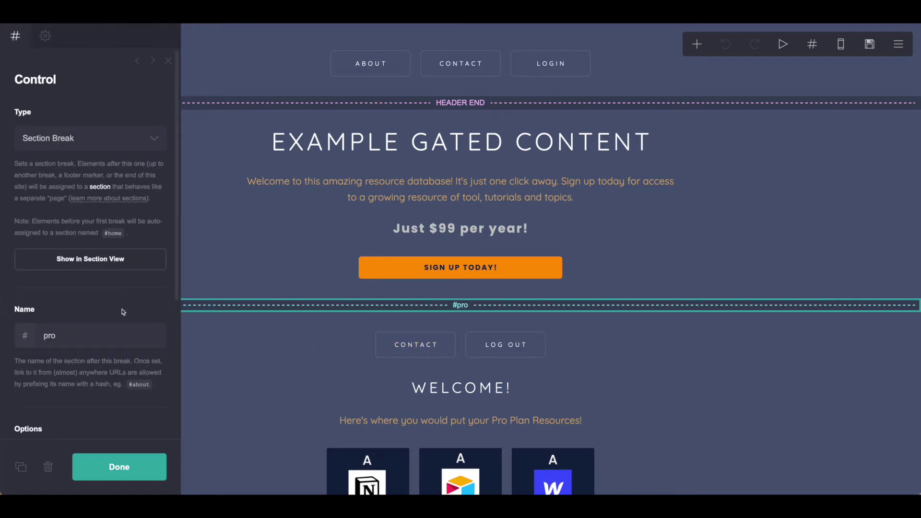
{"action": "scroll", "coordinate": [124, 315], "scroll_direction": "down", "scroll_amount": 3}
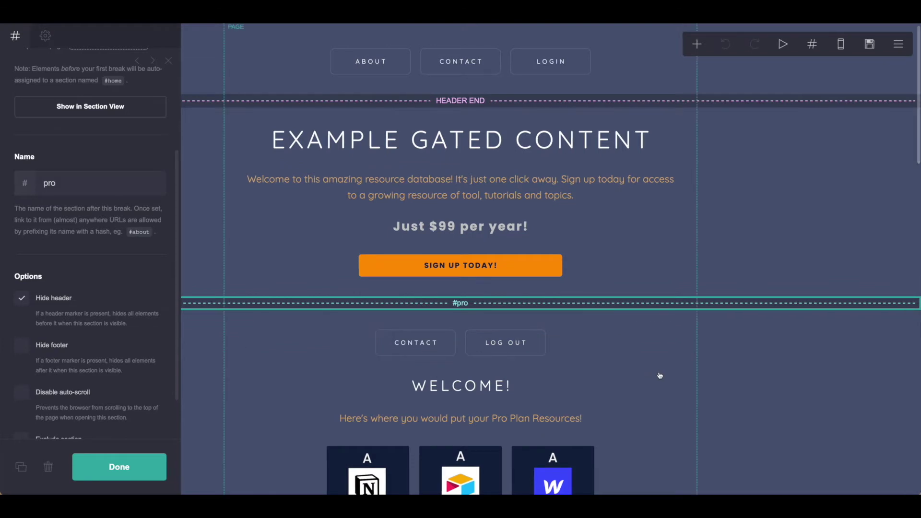
{"action": "scroll", "coordinate": [660, 376], "scroll_direction": "down", "scroll_amount": 2}
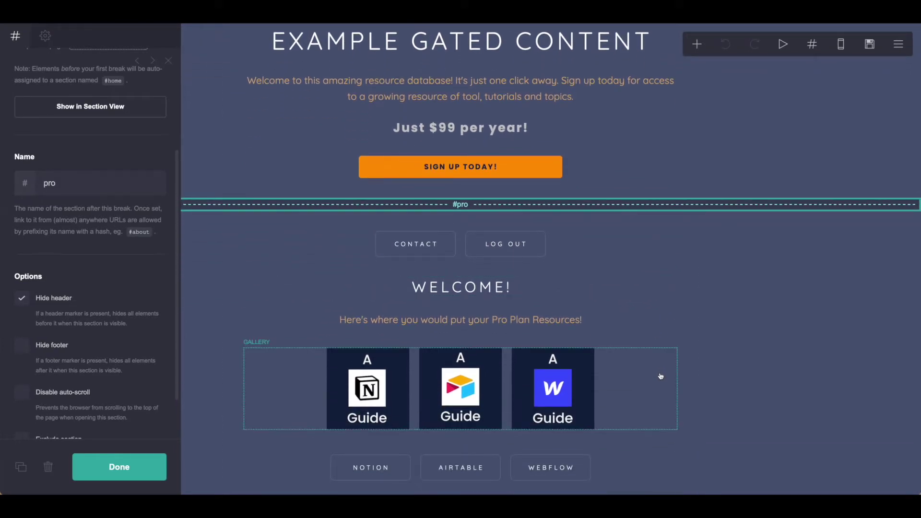
{"action": "scroll", "coordinate": [660, 376], "scroll_direction": "down", "scroll_amount": 2}
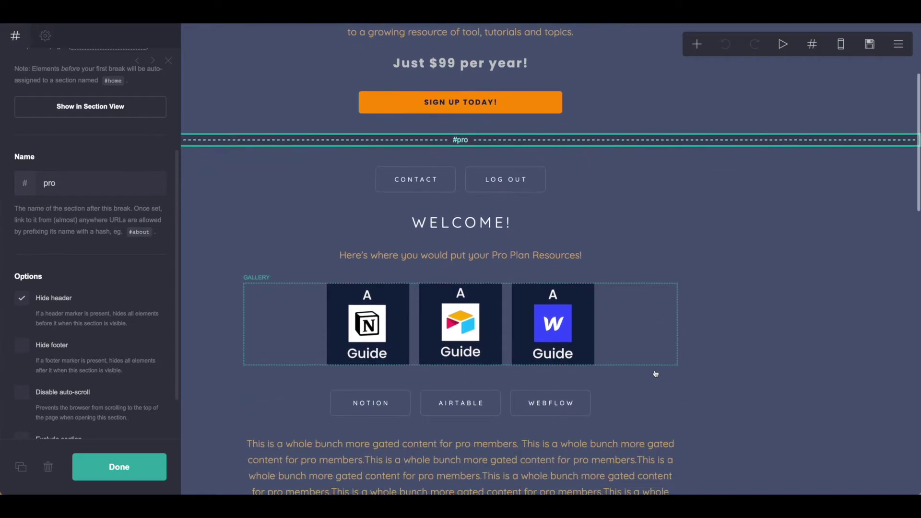
{"action": "scroll", "coordinate": [655, 374], "scroll_direction": "down", "scroll_amount": 2}
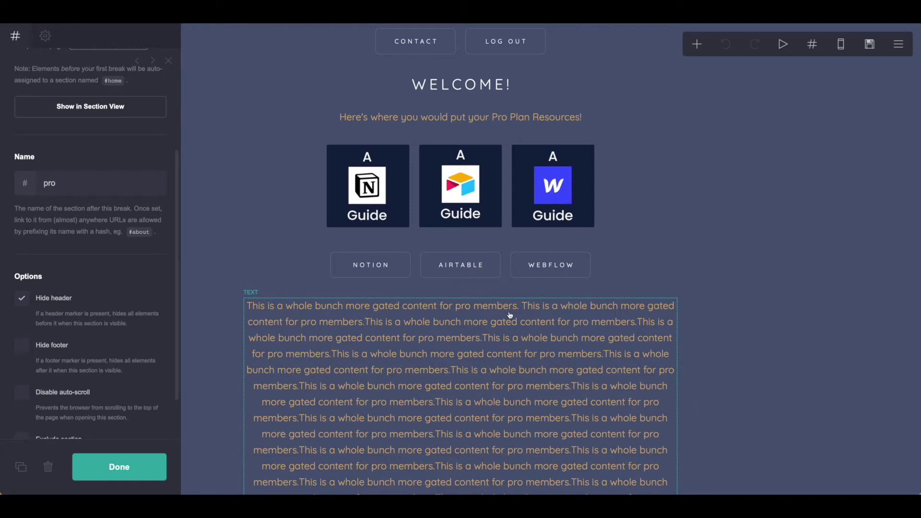
{"action": "scroll", "coordinate": [510, 315], "scroll_direction": "down", "scroll_amount": 1}
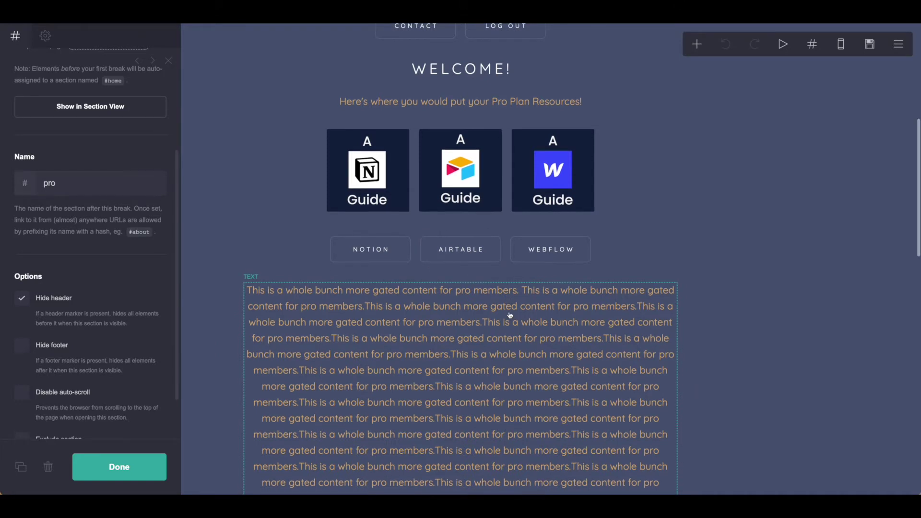
{"action": "scroll", "coordinate": [510, 316], "scroll_direction": "up", "scroll_amount": 2}
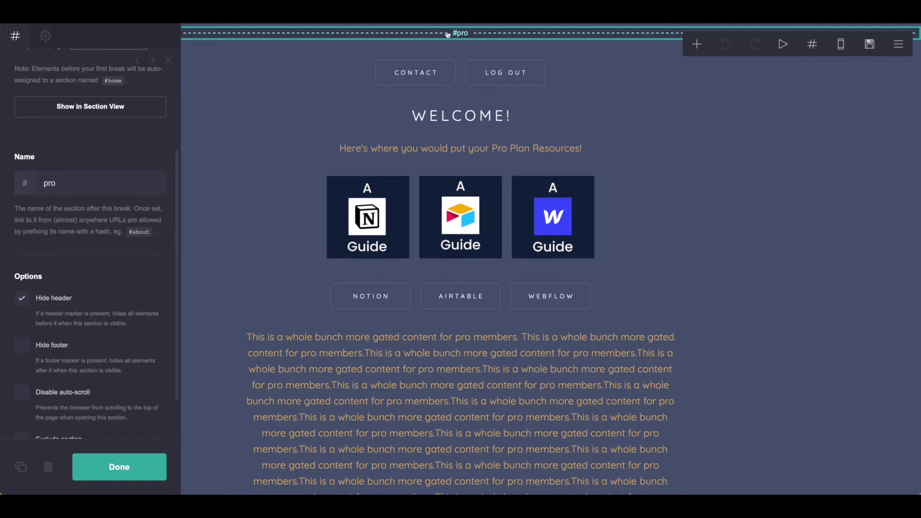
{"action": "scroll", "coordinate": [654, 171], "scroll_direction": "up", "scroll_amount": 1}
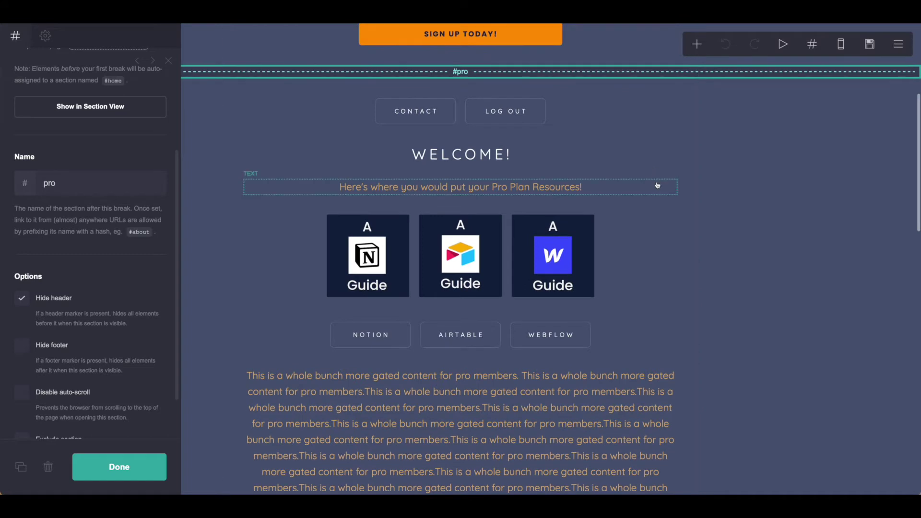
{"action": "scroll", "coordinate": [819, 224], "scroll_direction": "up", "scroll_amount": 1}
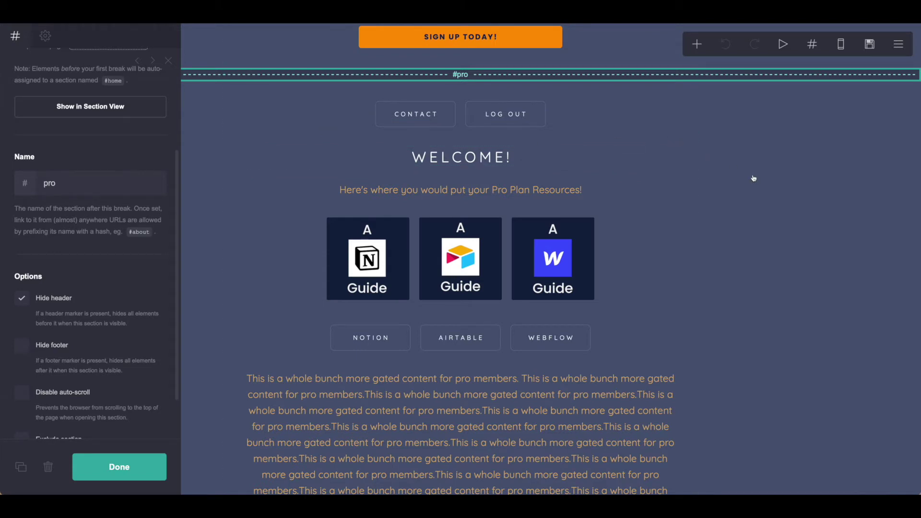
{"action": "scroll", "coordinate": [754, 178], "scroll_direction": "down", "scroll_amount": 1}
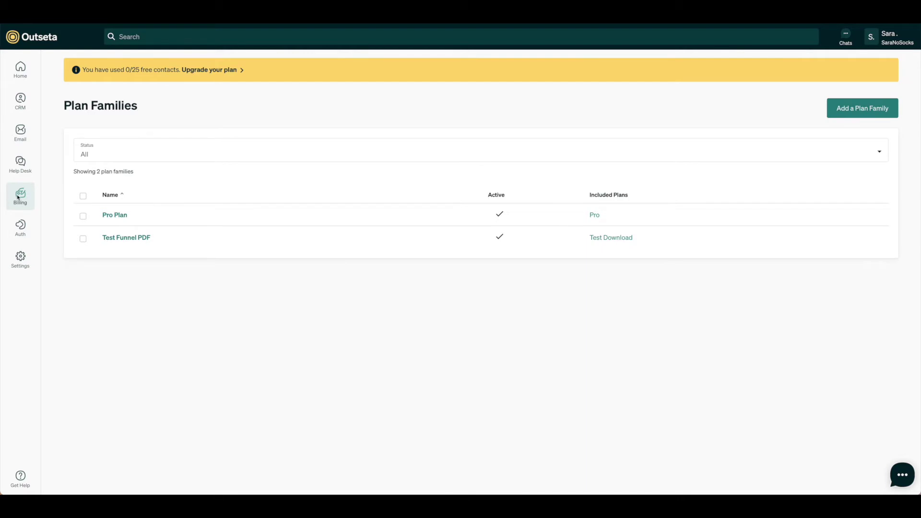
Step: Show Billing > Plan Families (Pro Plan, Test Funnel PDF) and cancel the new family form
{"action": "mouse_move", "coordinate": [18, 197]}
{"action": "scroll", "coordinate": [129, 225], "scroll_direction": "down", "scroll_amount": 1}
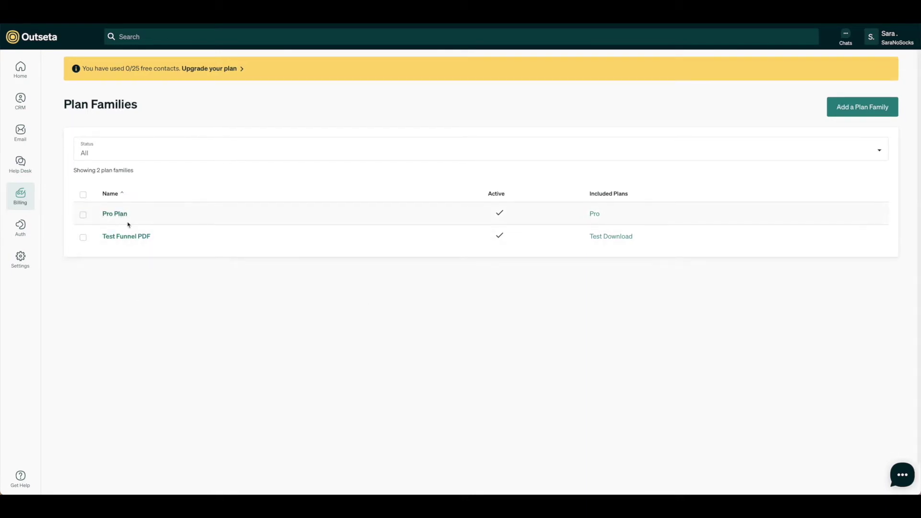
{"action": "left_click", "coordinate": [838, 112]}
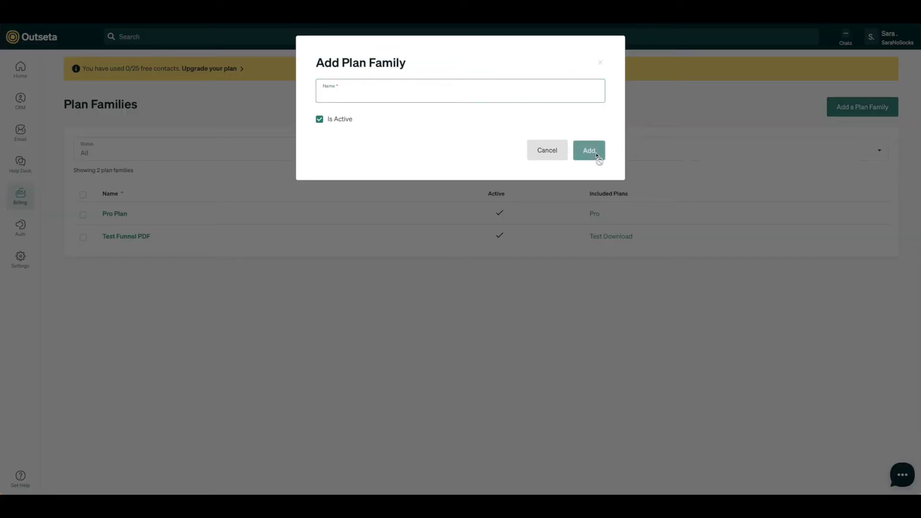
{"action": "left_click", "coordinate": [609, 337]}
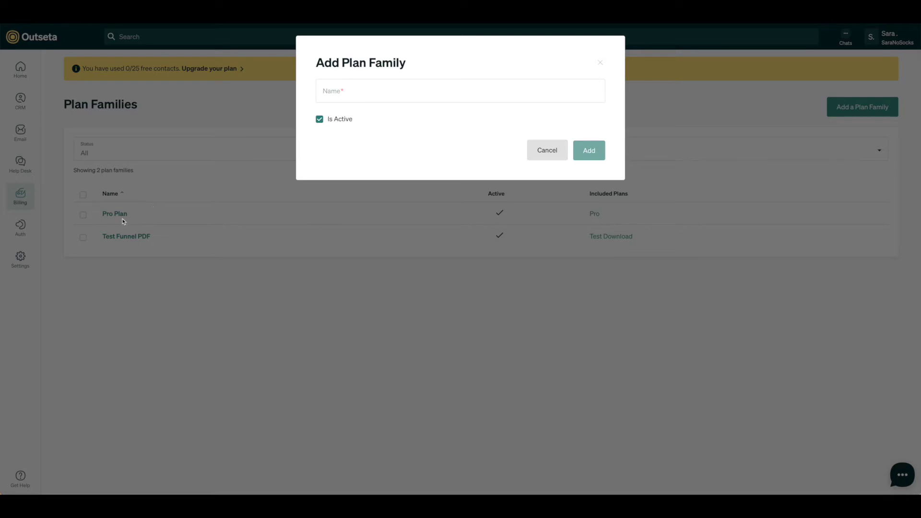
{"action": "left_click", "coordinate": [547, 151]}
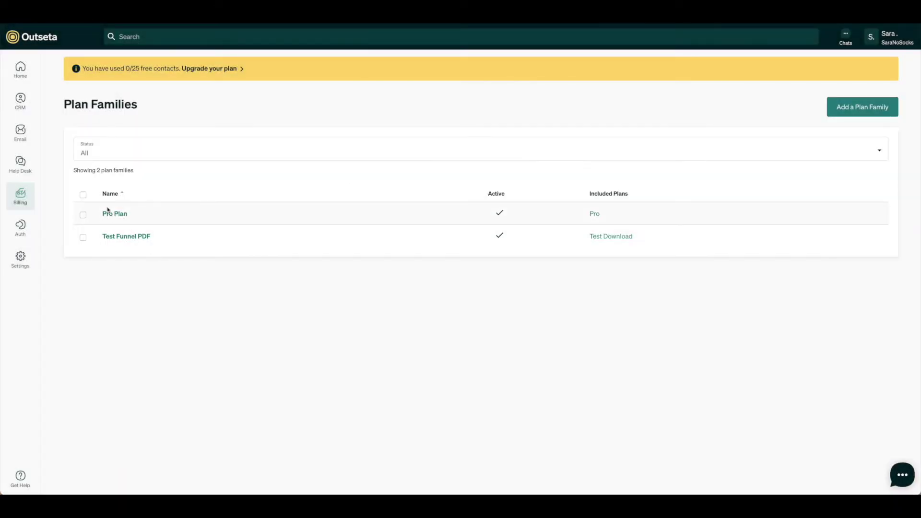
Step: View the Pro plan's $99 yearly details from Billing > Plans
{"action": "mouse_move", "coordinate": [21, 198]}
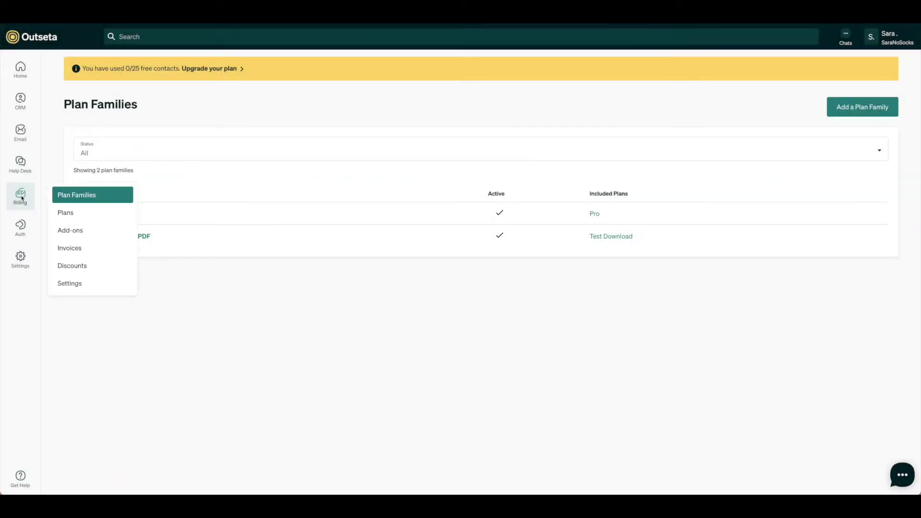
{"action": "left_click", "coordinate": [71, 217]}
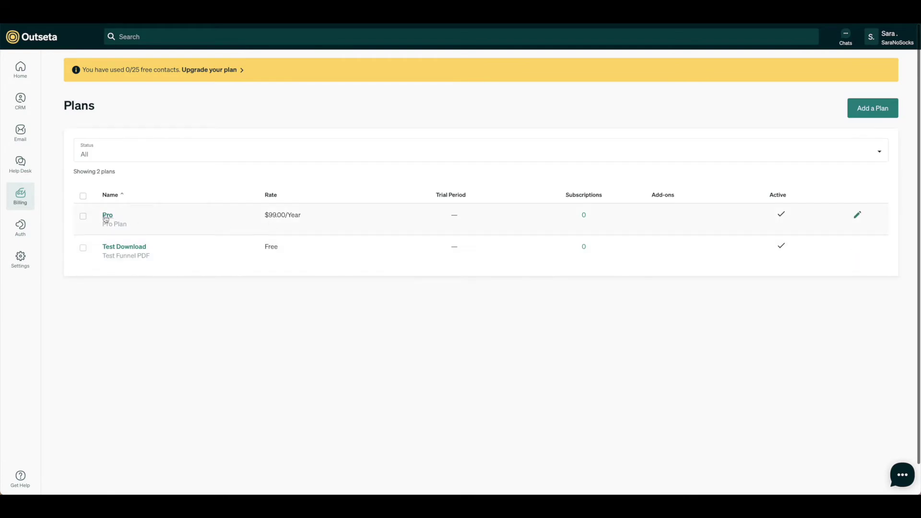
{"action": "left_click", "coordinate": [108, 216]}
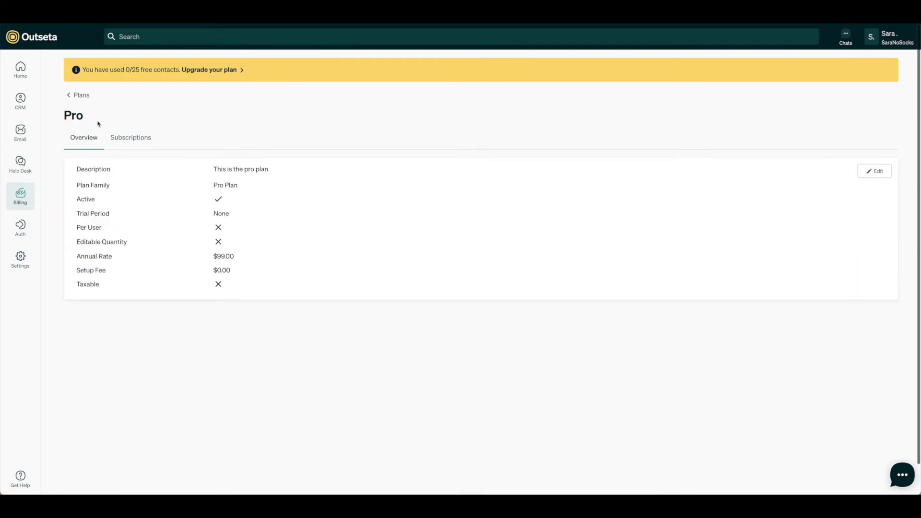
{"action": "left_click", "coordinate": [79, 96]}
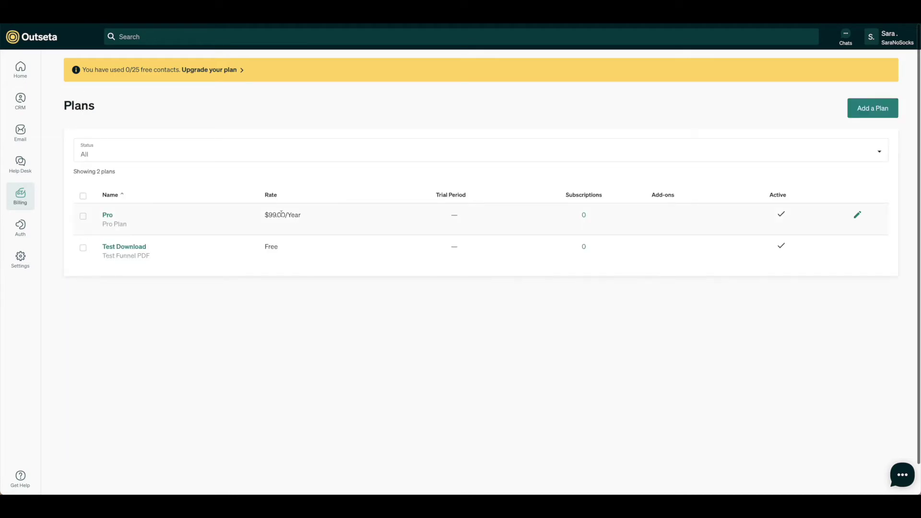
Step: Edit the Pro plan, review its settings and save them
{"action": "left_click", "coordinate": [858, 215]}
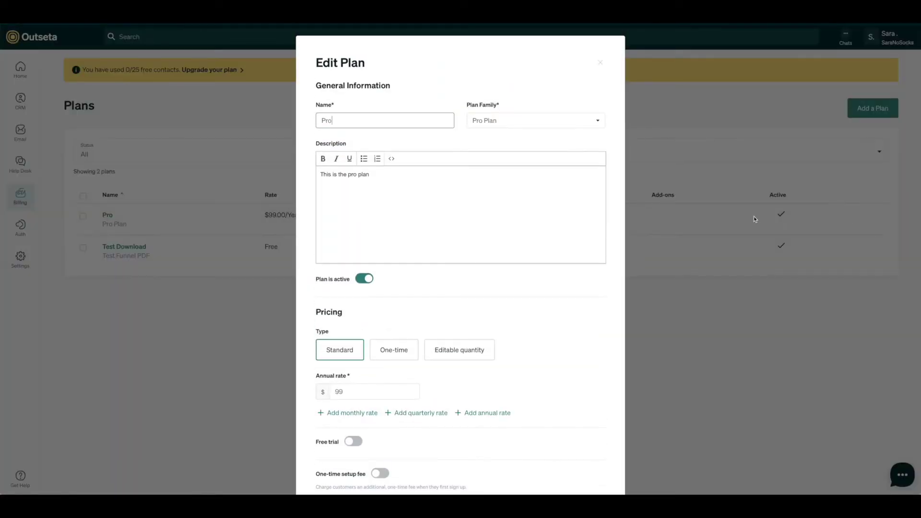
{"action": "scroll", "coordinate": [438, 266], "scroll_direction": "down", "scroll_amount": 3}
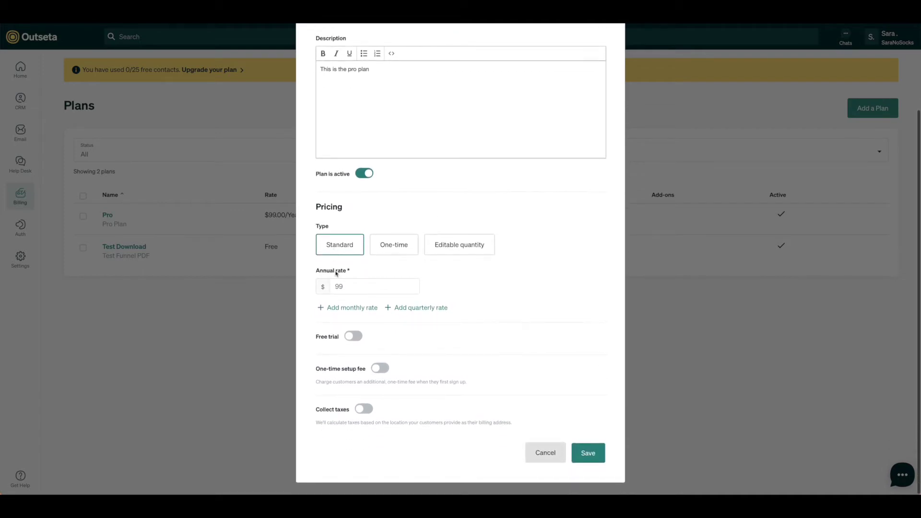
{"action": "scroll", "coordinate": [355, 307], "scroll_direction": "up", "scroll_amount": 1}
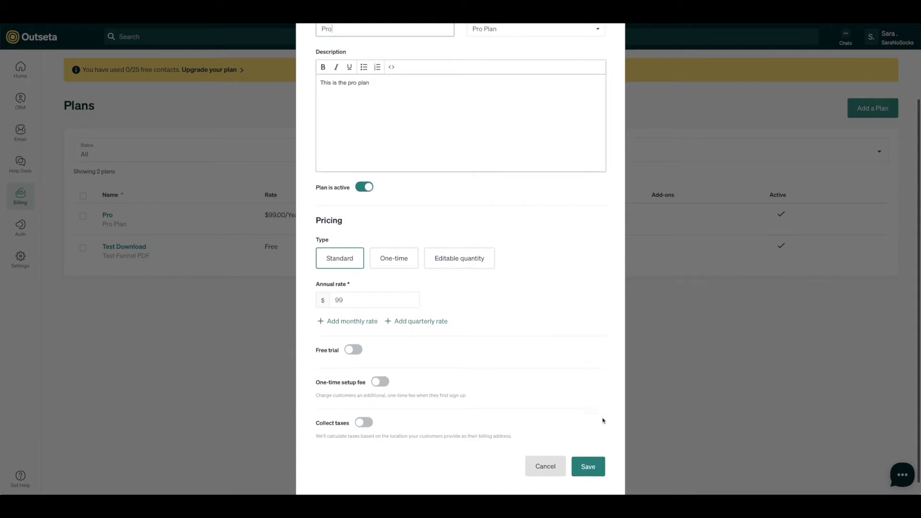
{"action": "left_click", "coordinate": [597, 466]}
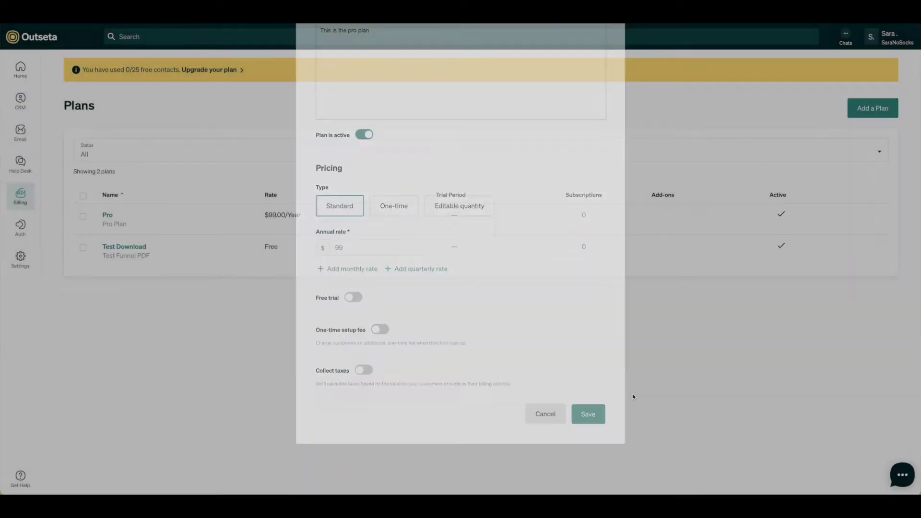
Step: Go to the Auth > Sign up and Login settings
{"action": "mouse_move", "coordinate": [20, 195]}
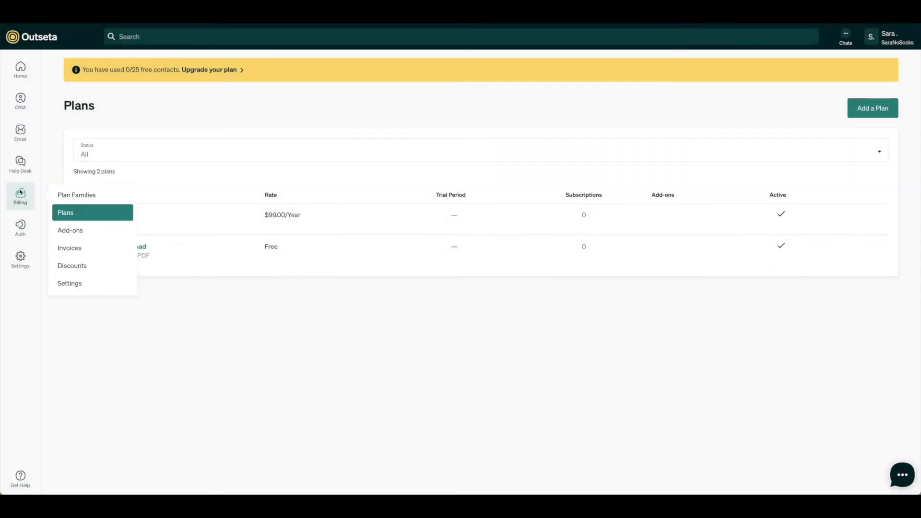
{"action": "mouse_move", "coordinate": [31, 226]}
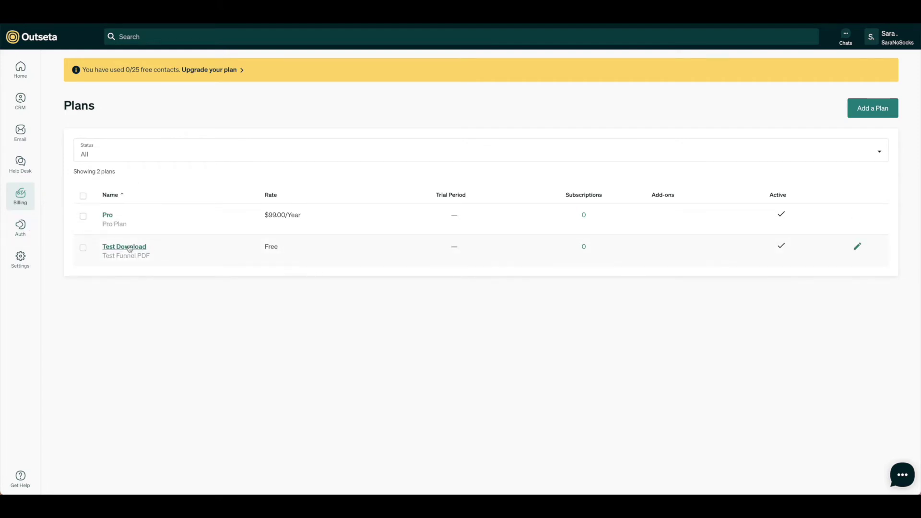
{"action": "scroll", "coordinate": [74, 228], "scroll_direction": "down", "scroll_amount": 1}
{"action": "scroll", "coordinate": [28, 228], "scroll_direction": "up", "scroll_amount": 1}
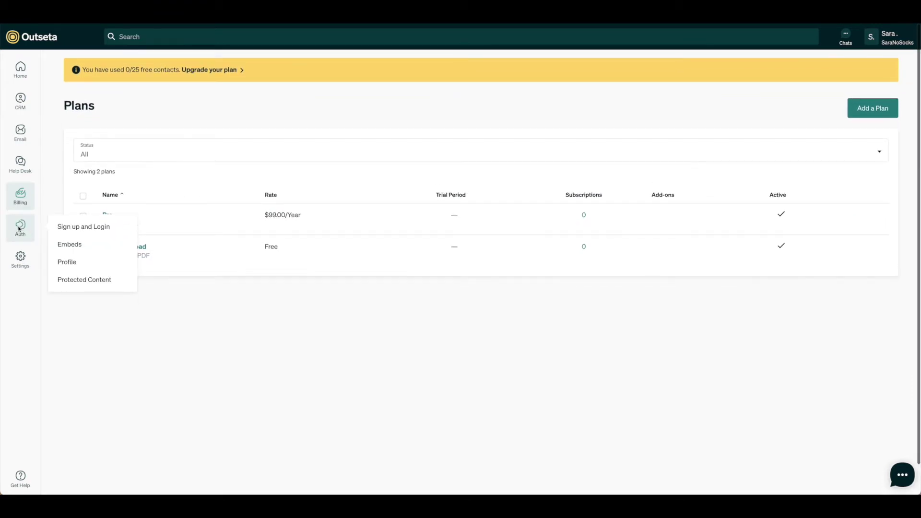
{"action": "scroll", "coordinate": [19, 229], "scroll_direction": "down", "scroll_amount": 3}
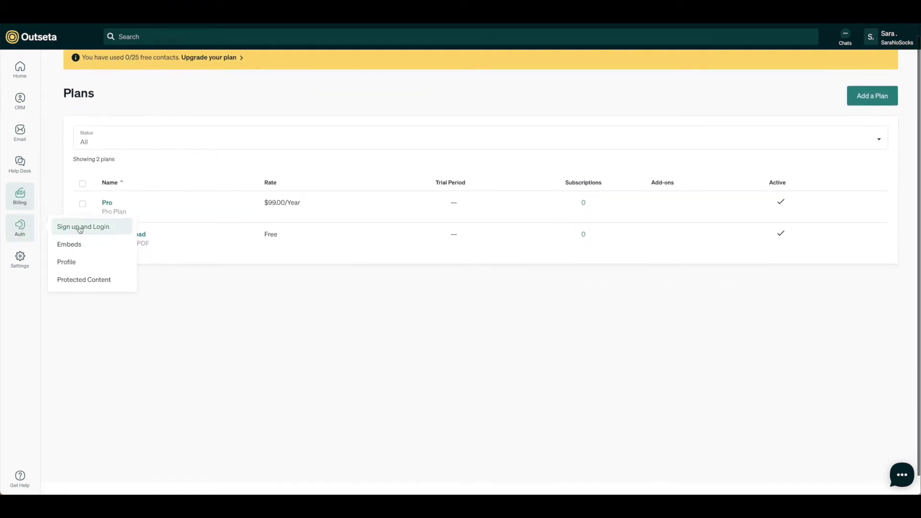
{"action": "left_click", "coordinate": [80, 228]}
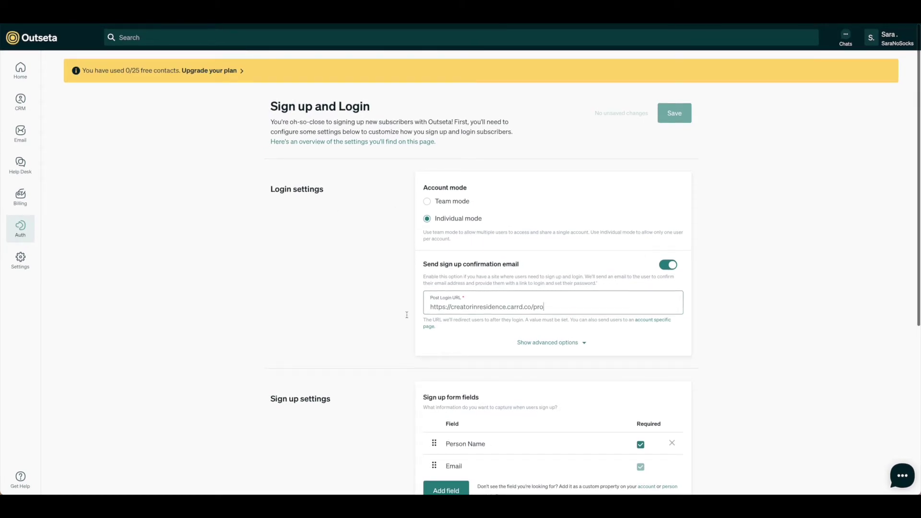
Step: Confirm the Post Login URL ends in /pro and review the remaining sign-up settings
{"action": "key", "text": "ctrl+a"}
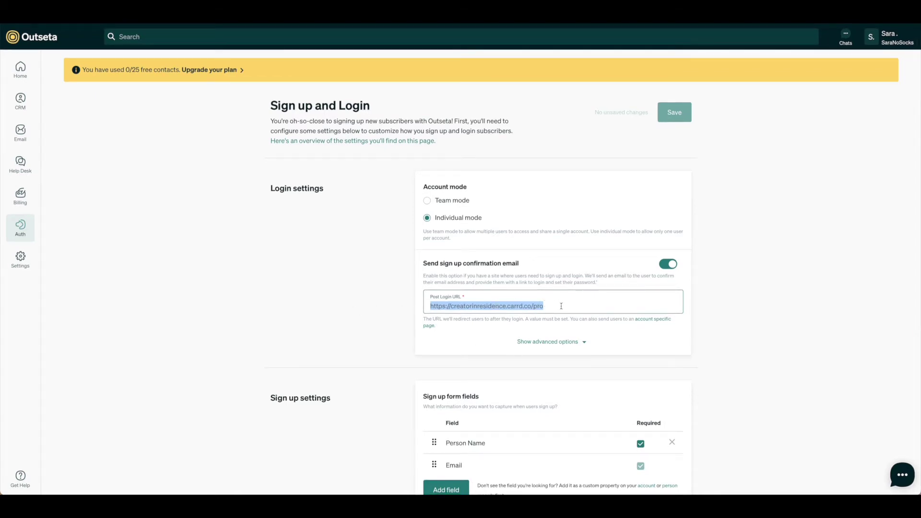
{"action": "left_click_drag", "start_coordinate": [561, 306], "coordinate": [535, 306]}
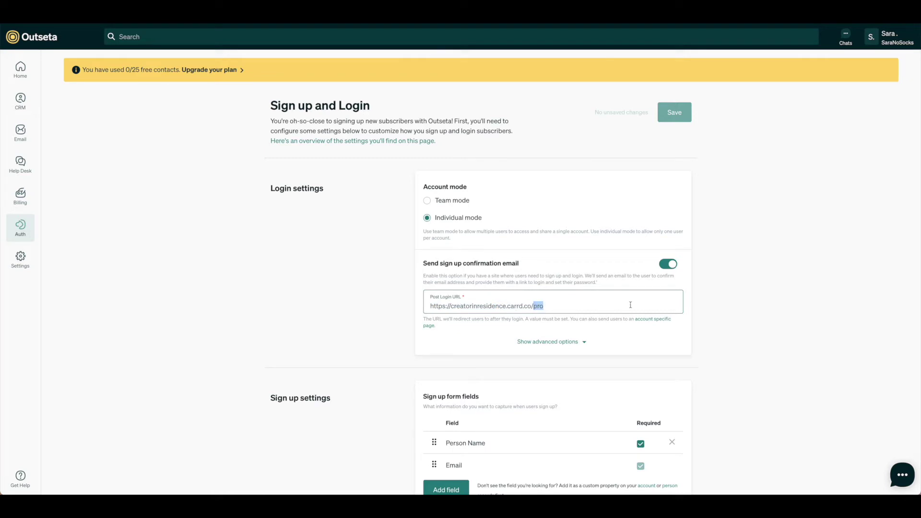
{"action": "scroll", "coordinate": [632, 318], "scroll_direction": "down", "scroll_amount": 1}
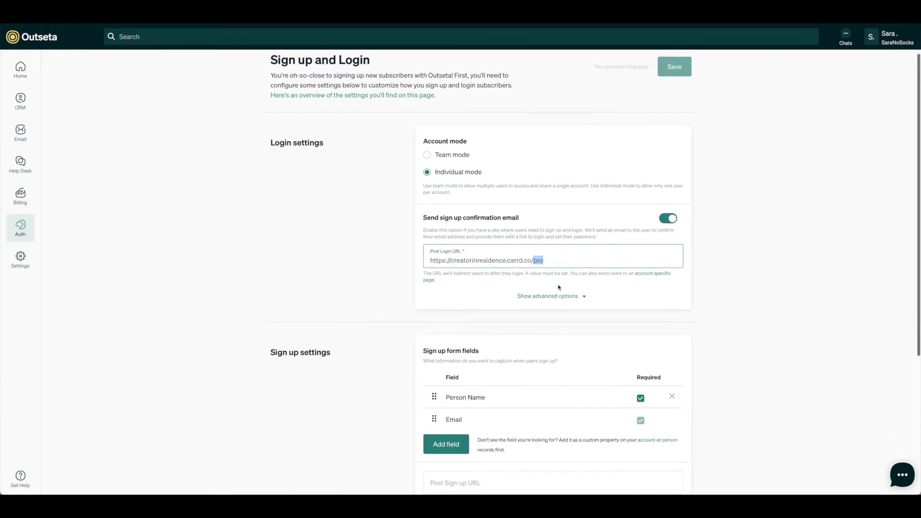
{"action": "scroll", "coordinate": [558, 287], "scroll_direction": "down", "scroll_amount": 2}
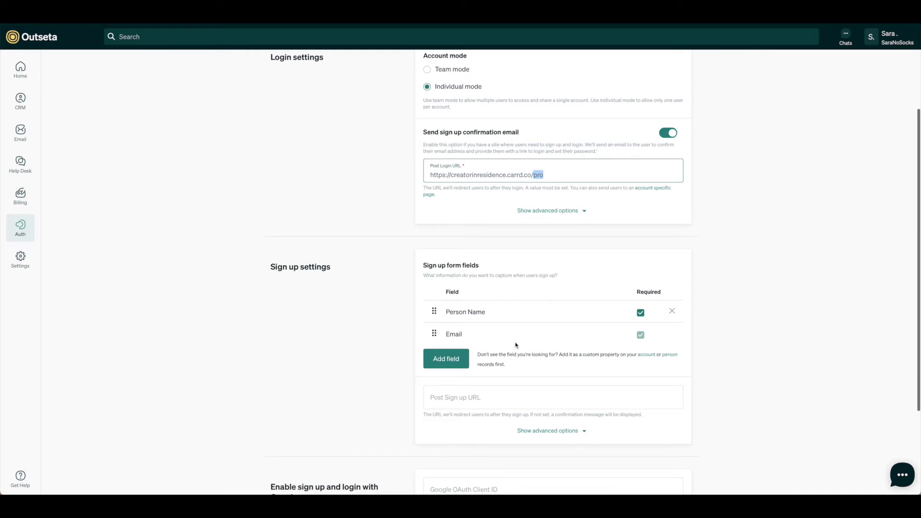
{"action": "scroll", "coordinate": [515, 345], "scroll_direction": "down", "scroll_amount": 2}
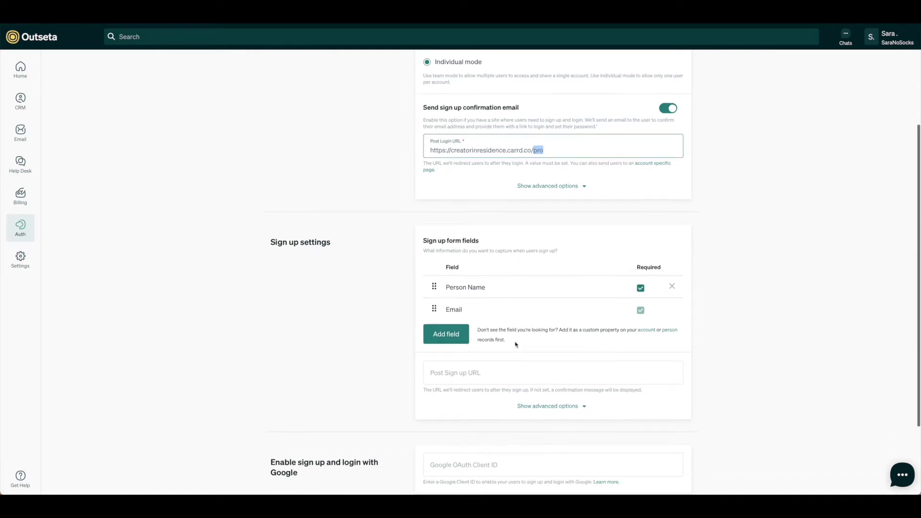
{"action": "scroll", "coordinate": [472, 300], "scroll_direction": "down", "scroll_amount": 1}
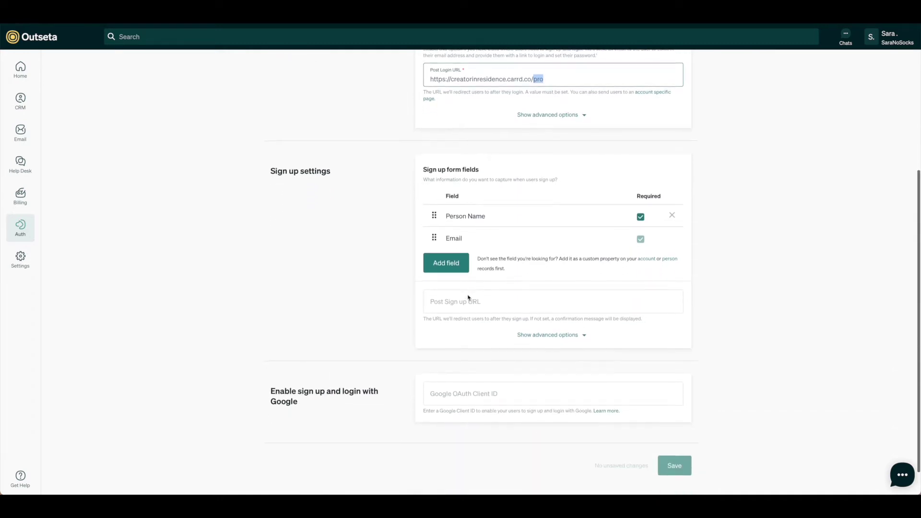
{"action": "scroll", "coordinate": [468, 295], "scroll_direction": "up", "scroll_amount": 5}
Step: Copy the Head script from the Auth > Embeds Quick start tab
{"action": "mouse_move", "coordinate": [21, 226]}
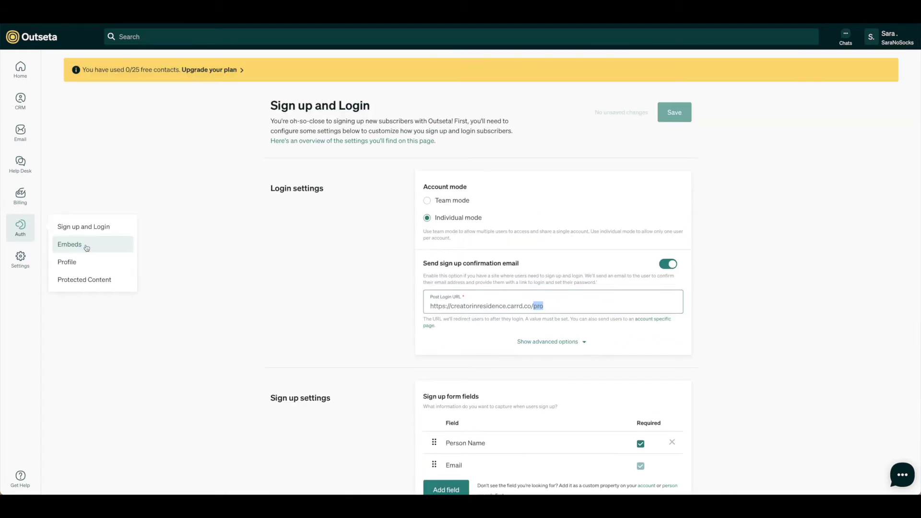
{"action": "left_click", "coordinate": [86, 247]}
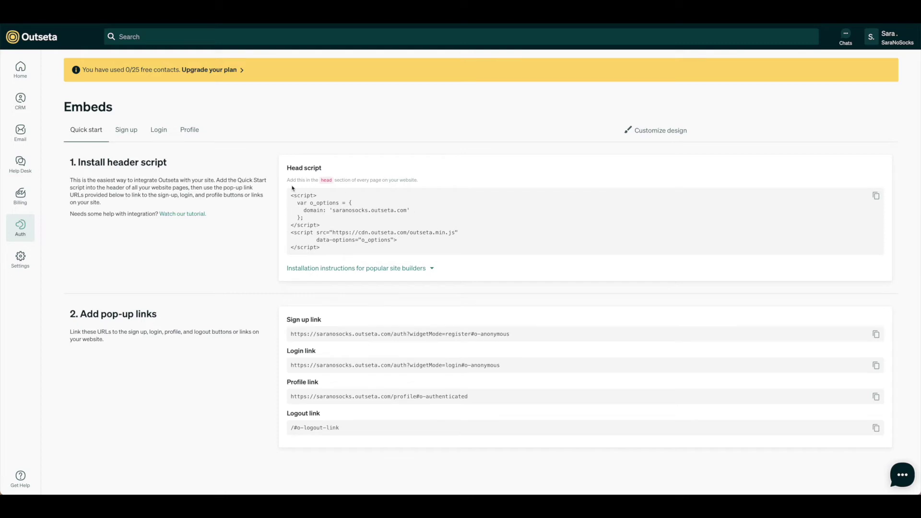
{"action": "left_click", "coordinate": [876, 197]}
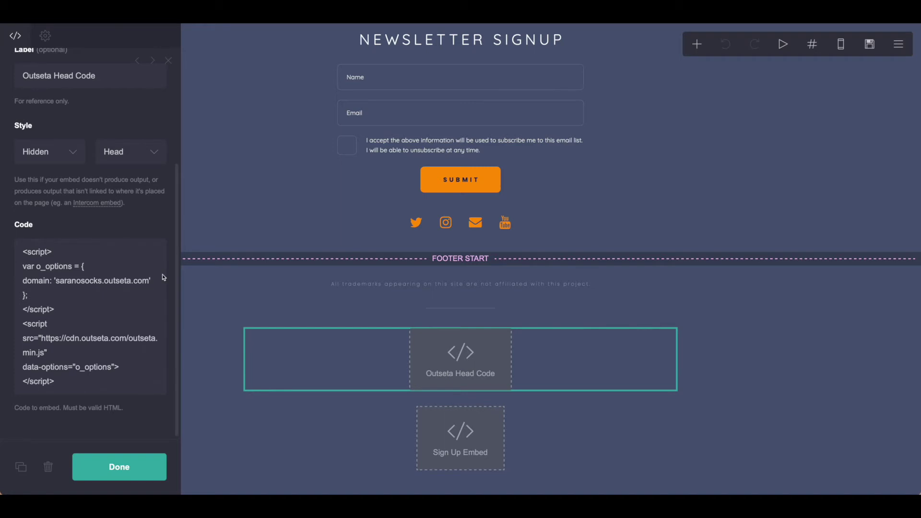
Step: Check the Outseta Head Code embed is Hidden/Head with the Outseta script, then close it
{"action": "left_click", "coordinate": [698, 45]}
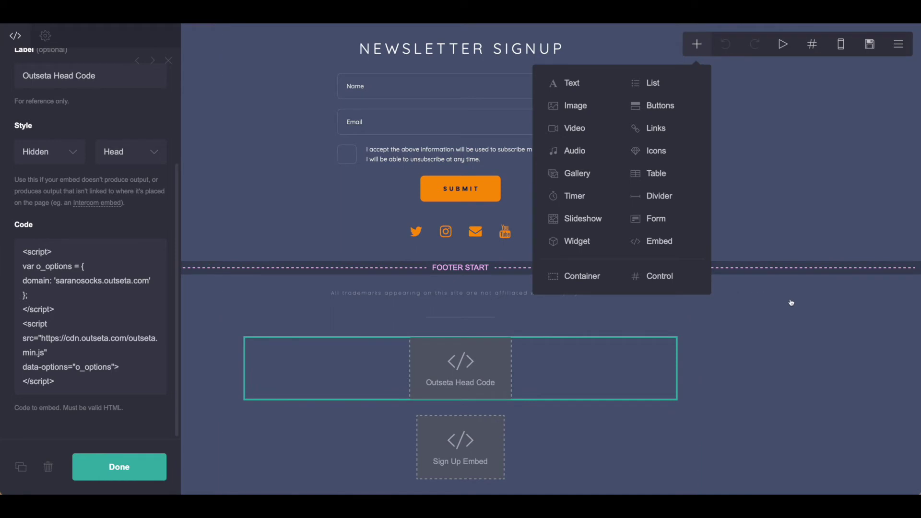
{"action": "left_click", "coordinate": [774, 301]}
{"action": "left_click", "coordinate": [475, 356]}
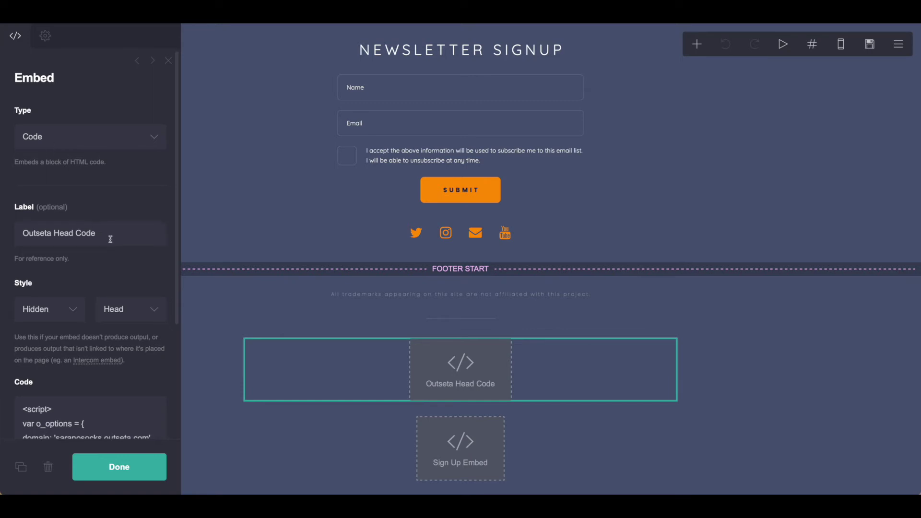
{"action": "scroll", "coordinate": [112, 226], "scroll_direction": "down", "scroll_amount": 1}
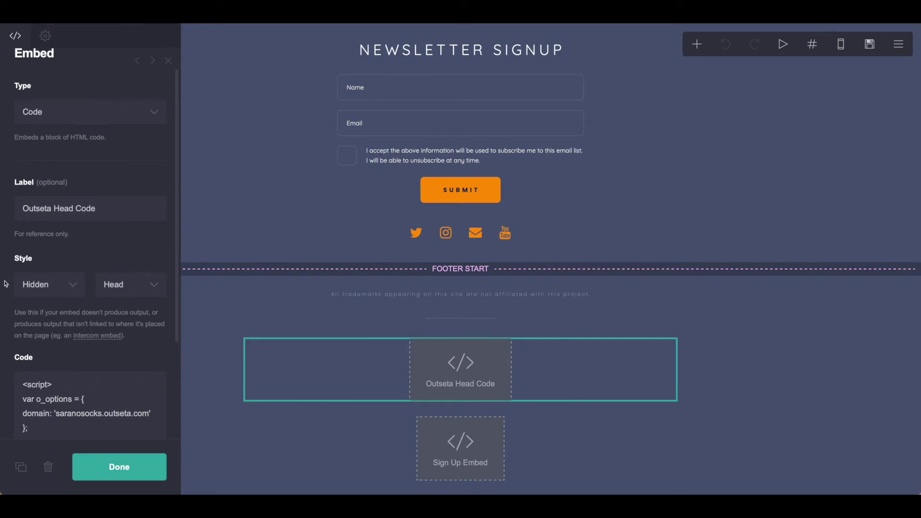
{"action": "scroll", "coordinate": [37, 288], "scroll_direction": "down", "scroll_amount": 1}
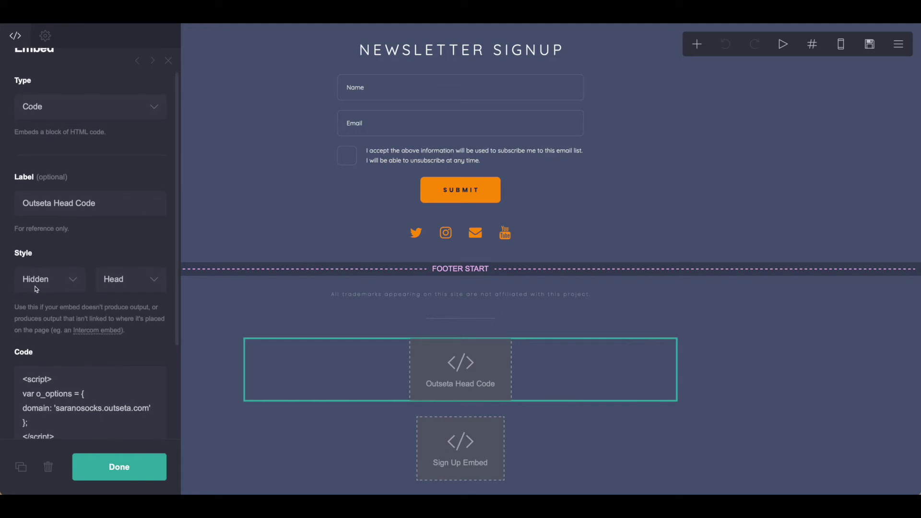
{"action": "scroll", "coordinate": [132, 283], "scroll_direction": "down", "scroll_amount": 3}
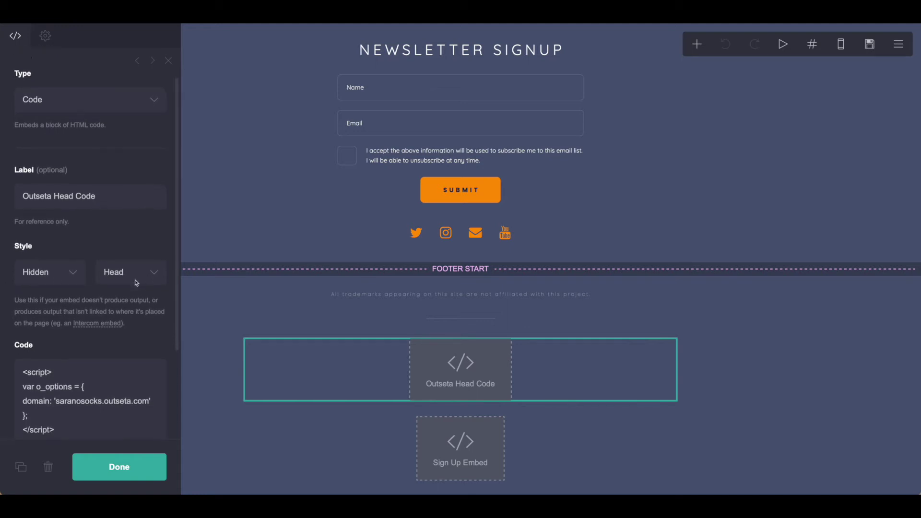
{"action": "scroll", "coordinate": [132, 283], "scroll_direction": "down", "scroll_amount": 5}
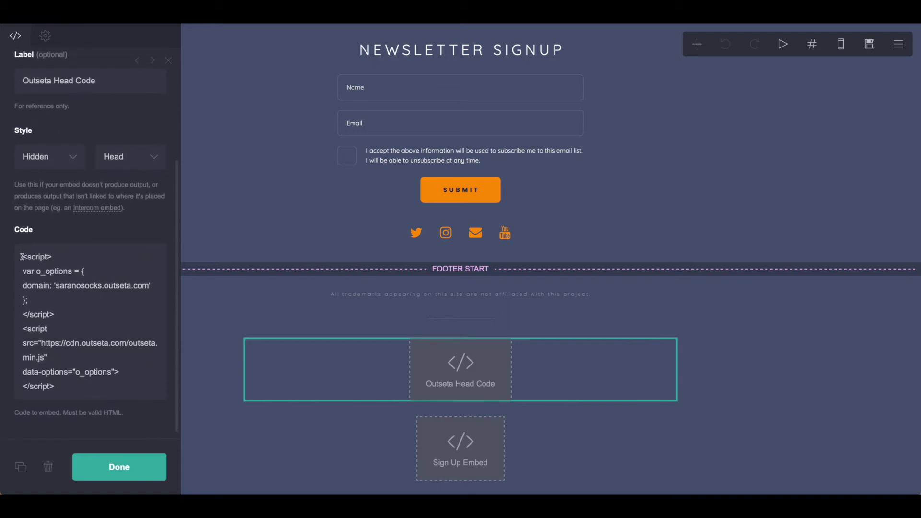
{"action": "left_click", "coordinate": [22, 256]}
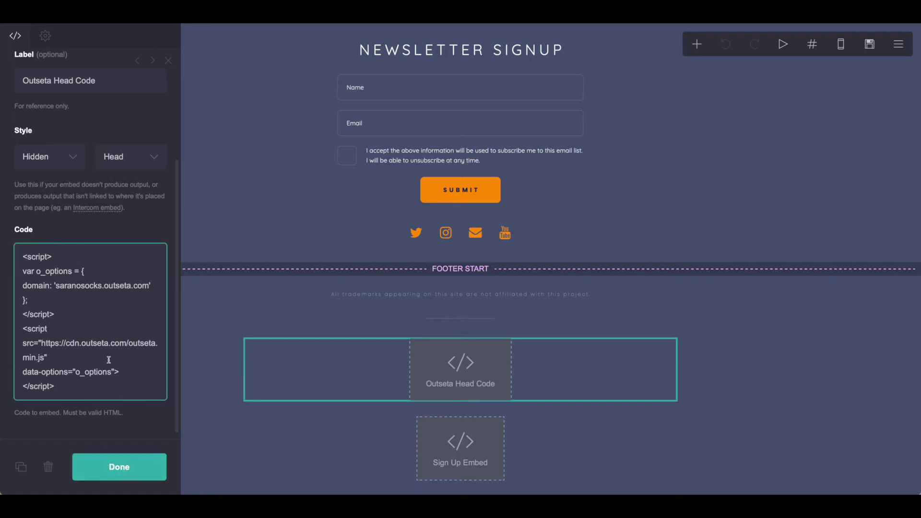
{"action": "scroll", "coordinate": [108, 362], "scroll_direction": "down", "scroll_amount": 1}
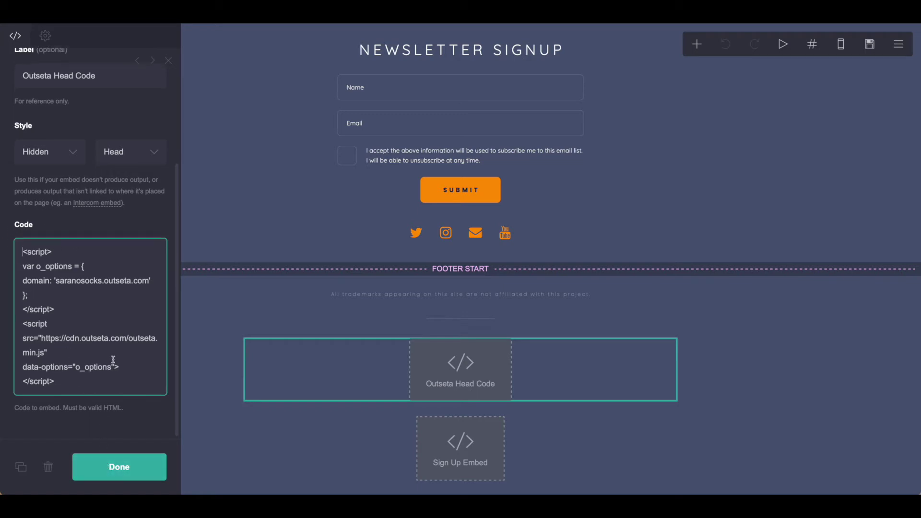
{"action": "left_click", "coordinate": [112, 473]}
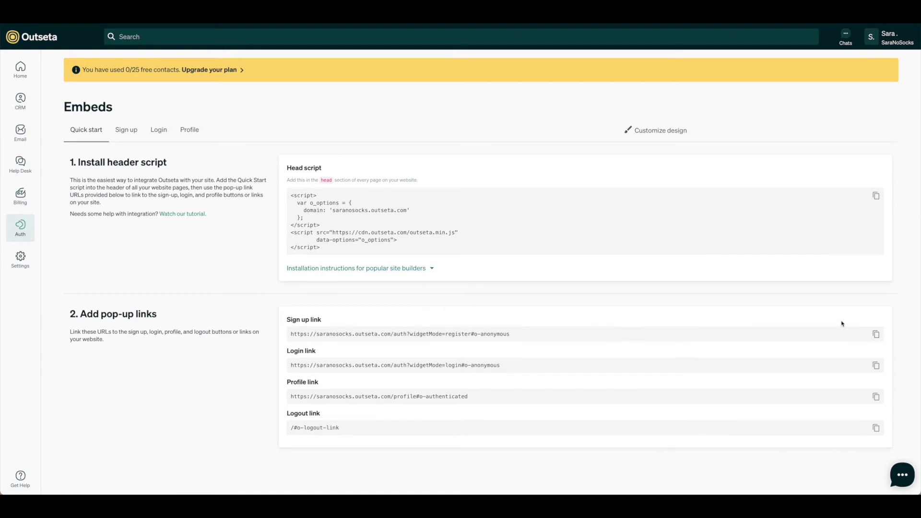
Step: Copy the Sign up pop-up link URL for the Carrd Sign Up button
{"action": "left_click", "coordinate": [877, 334]}
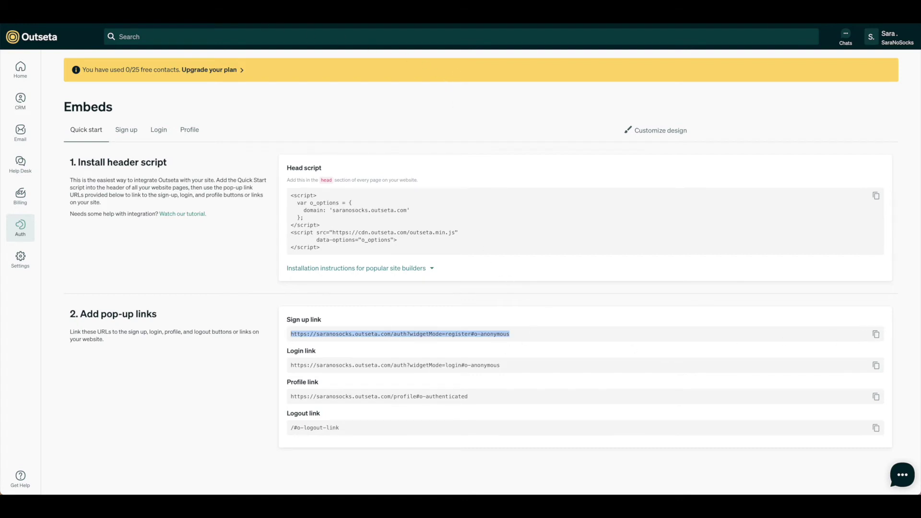
Step: Link the SIGN UP TODAY! button to the Outseta sign-up URL ending in widgetMode=register#o-anonymous
{"action": "left_click", "coordinate": [233, 15]}
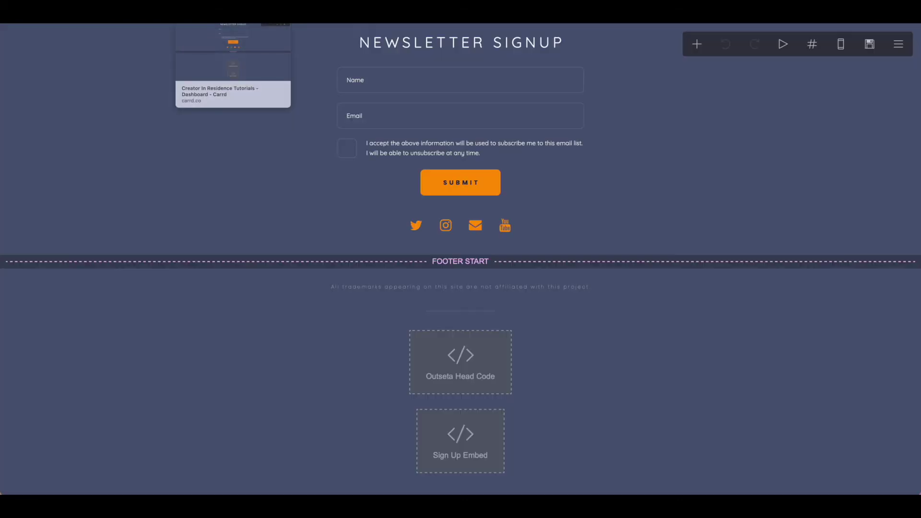
{"action": "scroll", "coordinate": [691, 200], "scroll_direction": "up", "scroll_amount": 9}
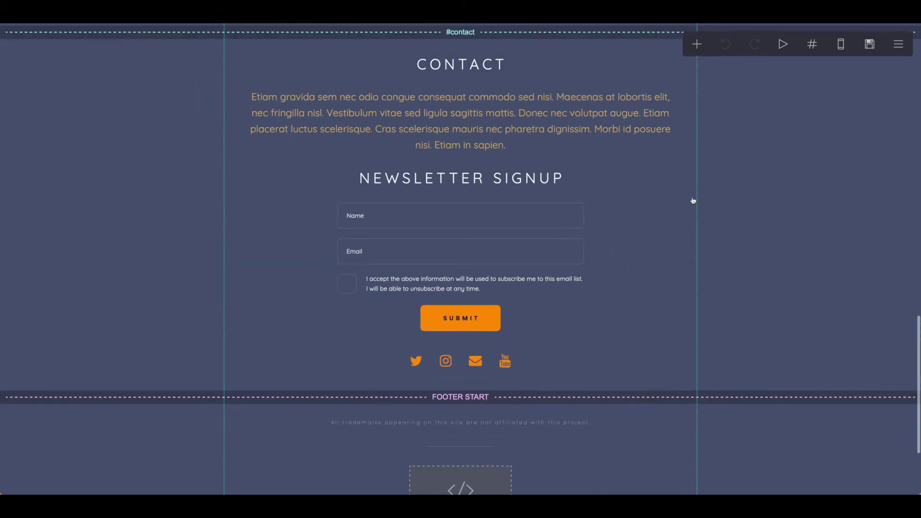
{"action": "scroll", "coordinate": [694, 200], "scroll_direction": "up", "scroll_amount": 10}
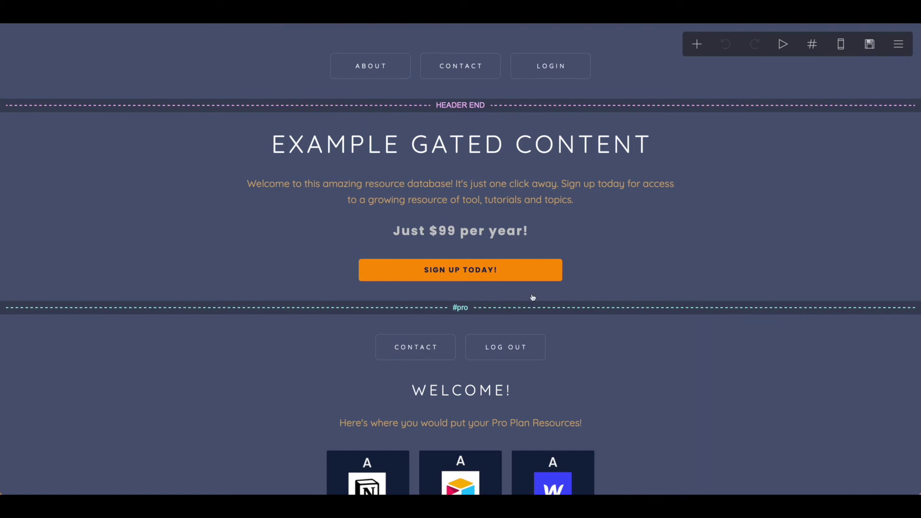
{"action": "left_click", "coordinate": [536, 278]}
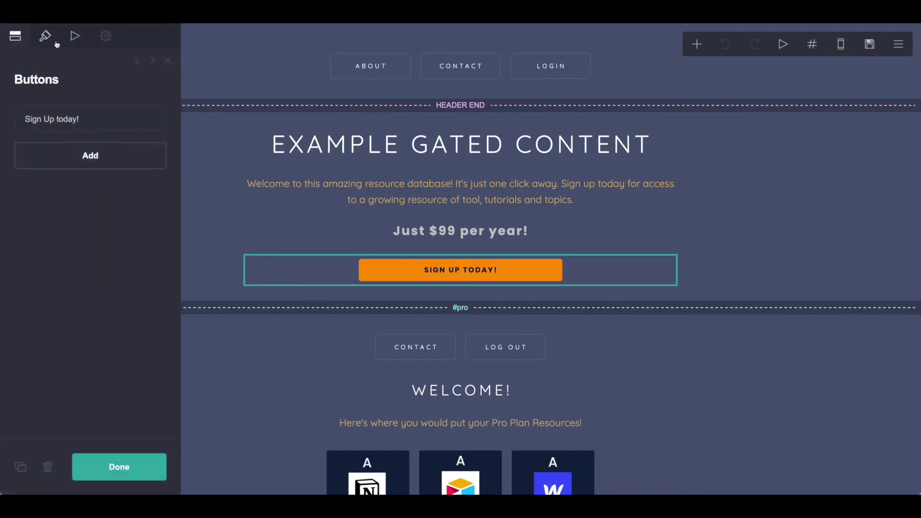
{"action": "left_click", "coordinate": [62, 119]}
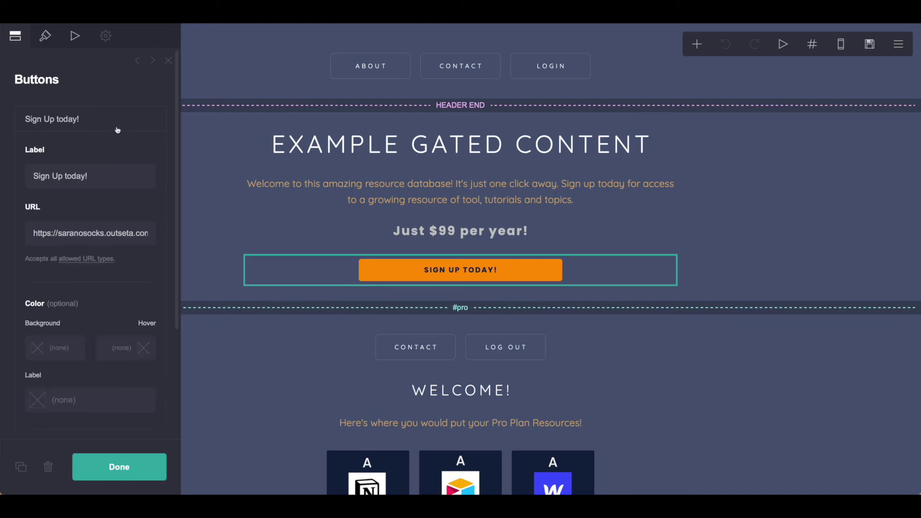
{"action": "scroll", "coordinate": [113, 130], "scroll_direction": "down", "scroll_amount": 1}
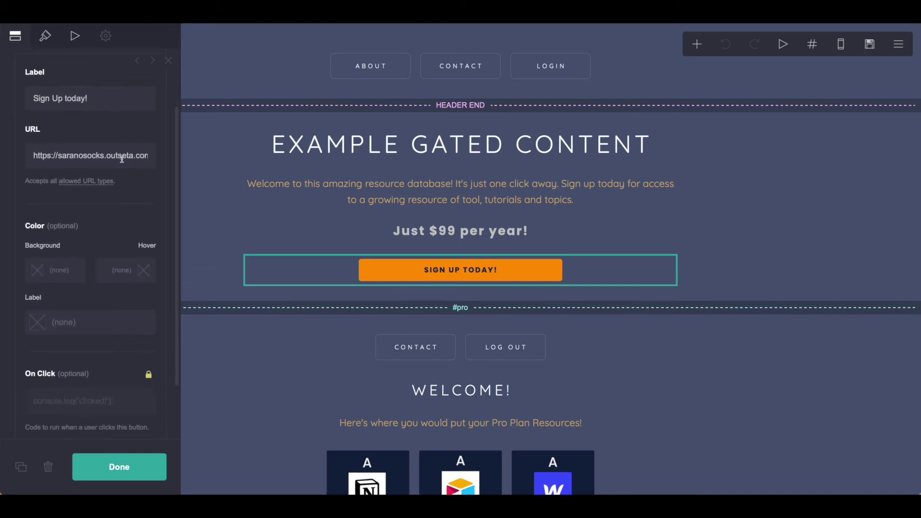
{"action": "left_click_drag", "start_coordinate": [33, 156], "coordinate": [213, 165]}
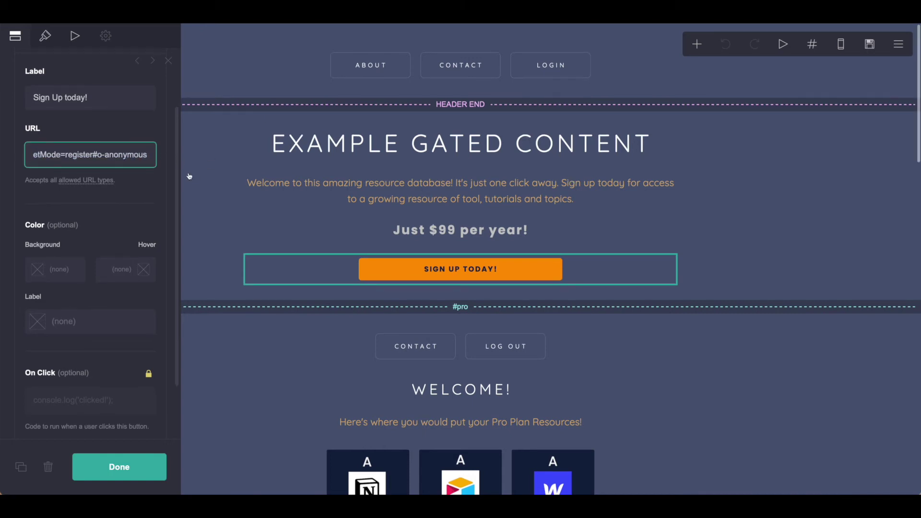
{"action": "left_click", "coordinate": [136, 471]}
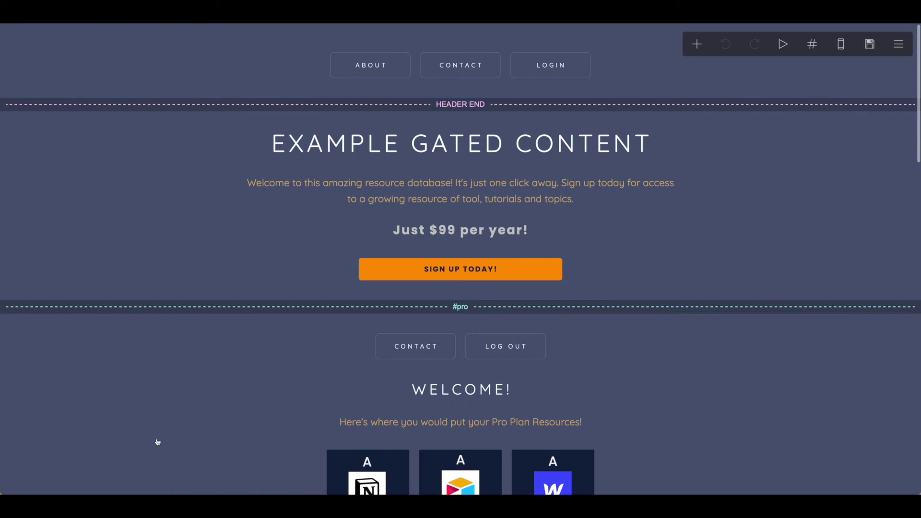
Step: Scroll the Carrd page down and back up to find the header's LOGIN button
{"action": "scroll", "coordinate": [495, 44], "scroll_direction": "down", "scroll_amount": 1}
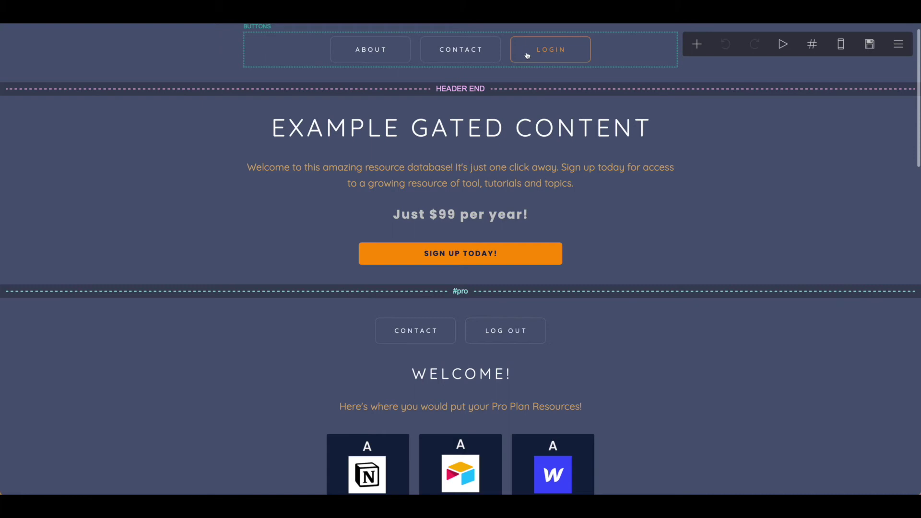
{"action": "scroll", "coordinate": [525, 57], "scroll_direction": "up", "scroll_amount": 1}
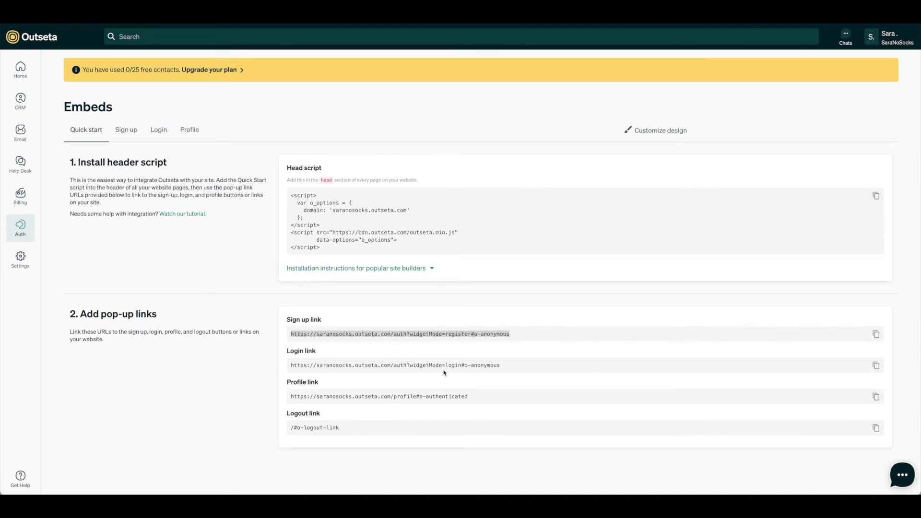
Step: Copy the Login link listed under Add pop-up links on Outseta's Embeds page
{"action": "left_click", "coordinate": [877, 366]}
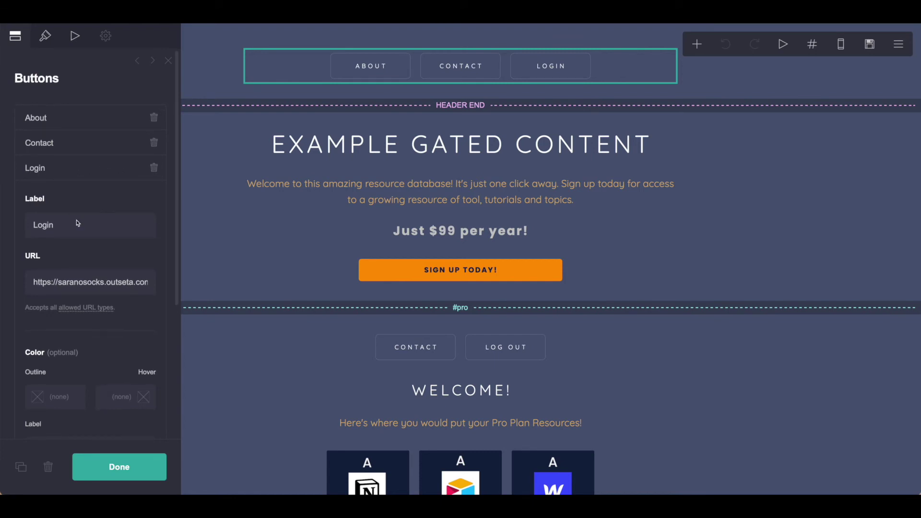
Step: Finish the header Buttons settings with Login pointing to Outseta's login link
{"action": "scroll", "coordinate": [76, 222], "scroll_direction": "down", "scroll_amount": 1}
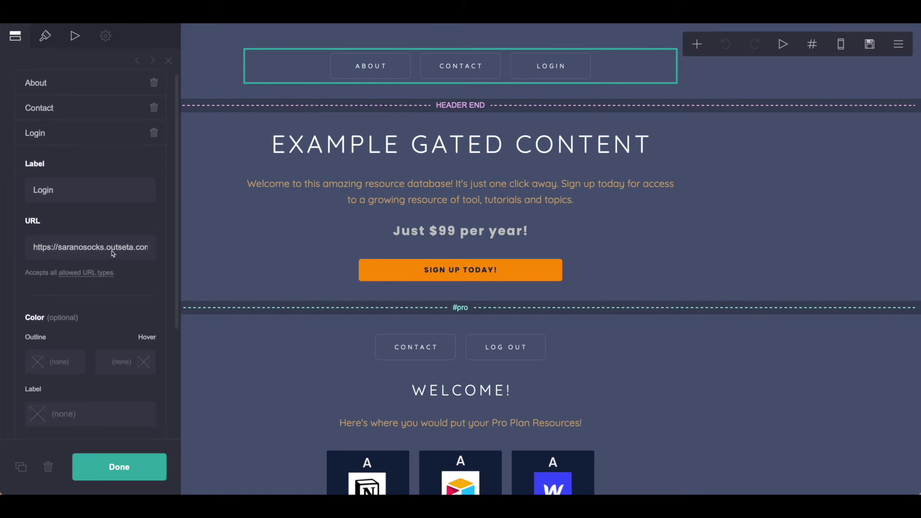
{"action": "left_click", "coordinate": [137, 468]}
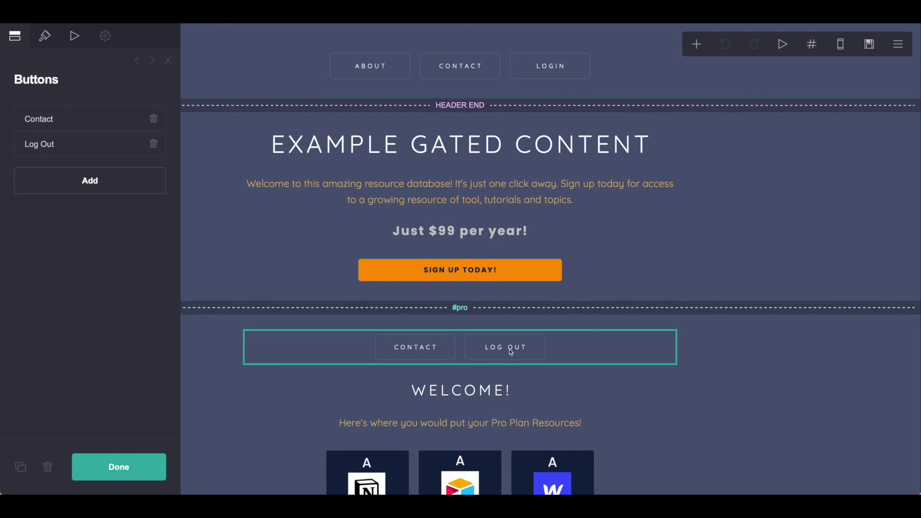
Step: Replace the Log Out button's placeholder link with Outseta's /#o-logout-link
{"action": "left_click", "coordinate": [36, 150]}
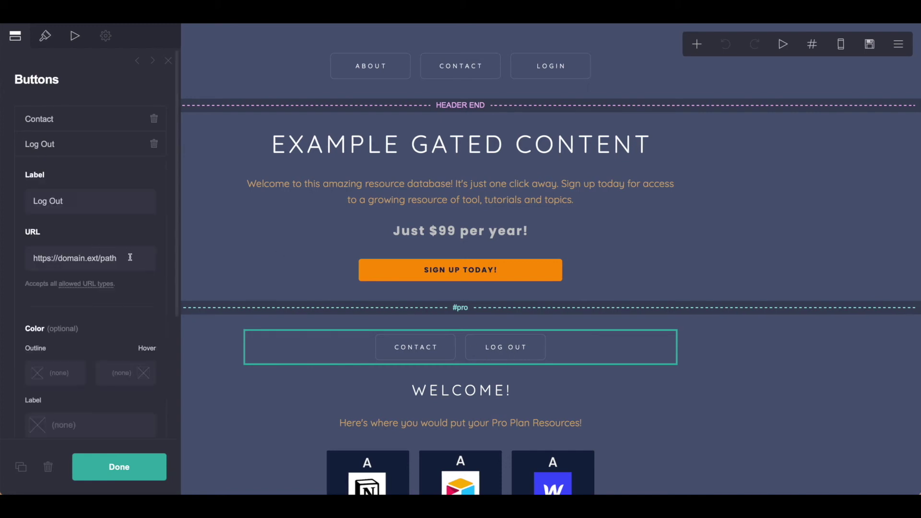
{"action": "left_click_drag", "start_coordinate": [130, 257], "coordinate": [26, 255]}
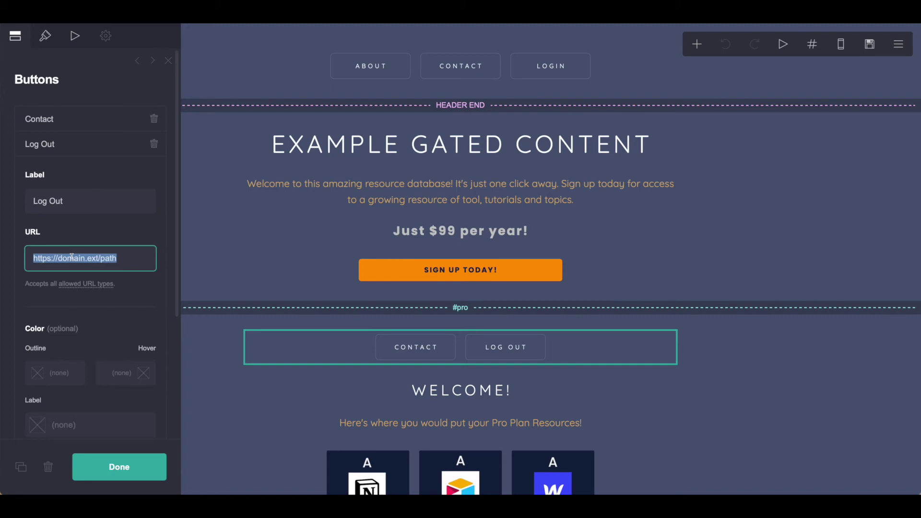
{"action": "key", "text": "ctrl+v"}
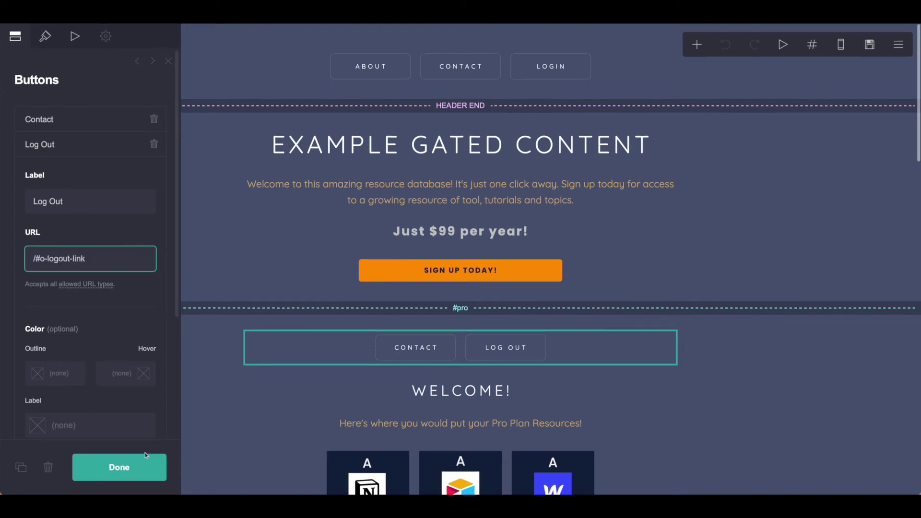
{"action": "left_click", "coordinate": [137, 466]}
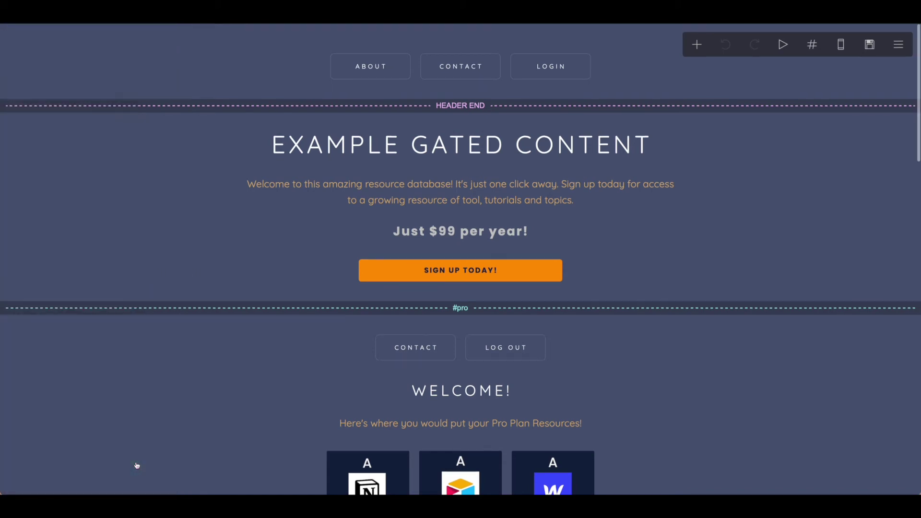
Step: Scroll through the page to review the #pro Welcome, Contact and newsletter sections
{"action": "scroll", "coordinate": [287, 379], "scroll_direction": "down", "scroll_amount": 15}
{"action": "scroll", "coordinate": [330, 324], "scroll_direction": "up", "scroll_amount": 15}
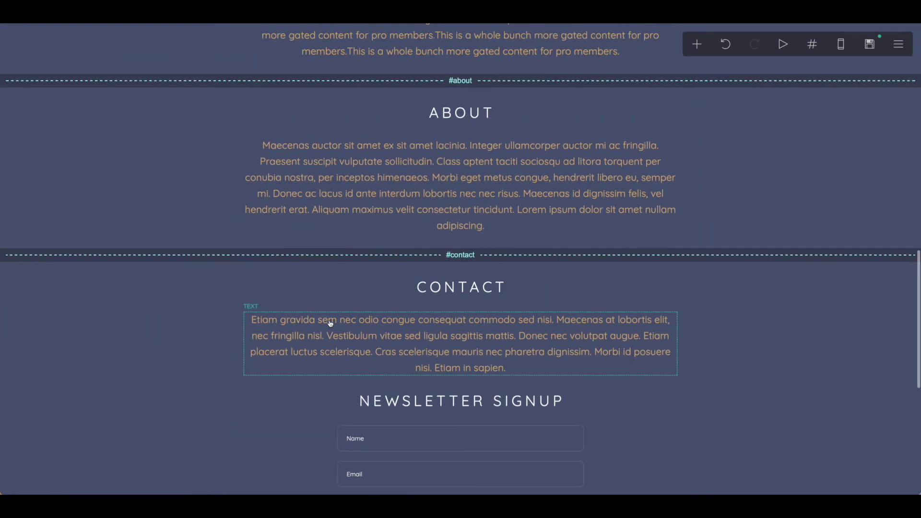
{"action": "scroll", "coordinate": [330, 324], "scroll_direction": "up", "scroll_amount": 6}
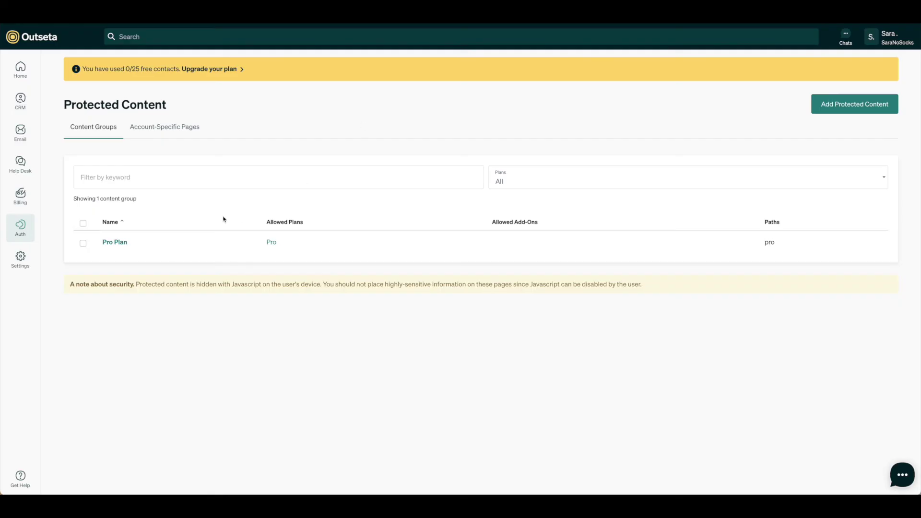
{"action": "mouse_move", "coordinate": [23, 229]}
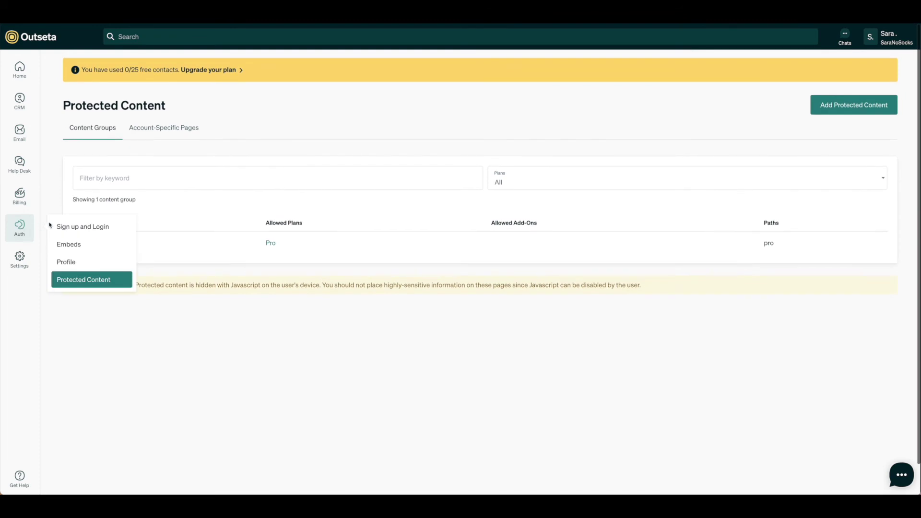
{"action": "left_click", "coordinate": [88, 281]}
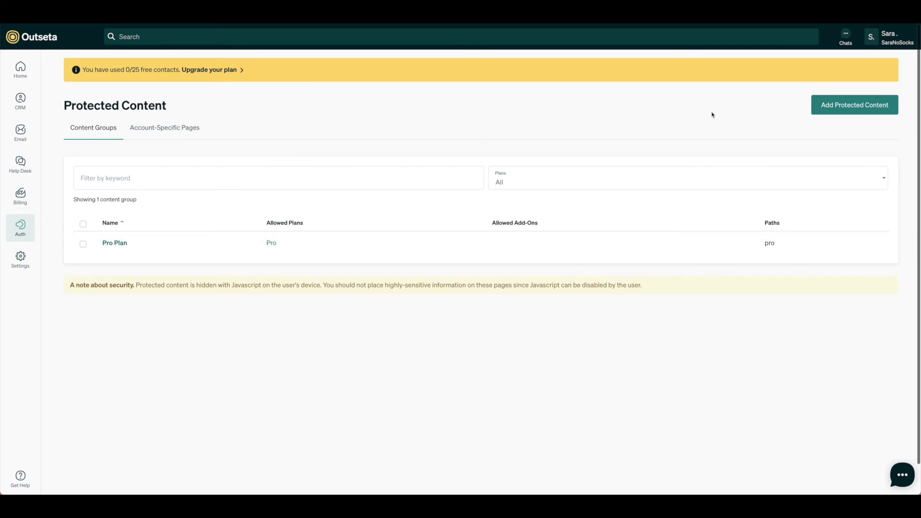
{"action": "left_click", "coordinate": [829, 108]}
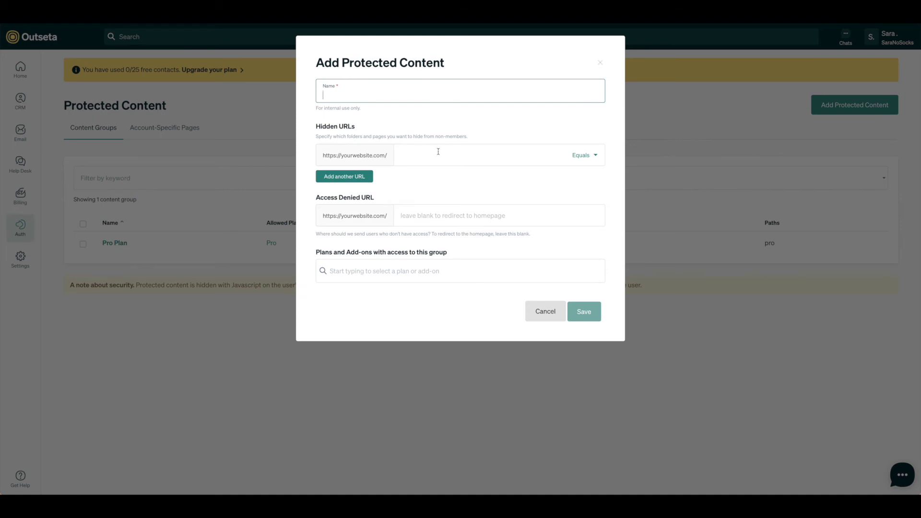
{"action": "left_click", "coordinate": [546, 313]}
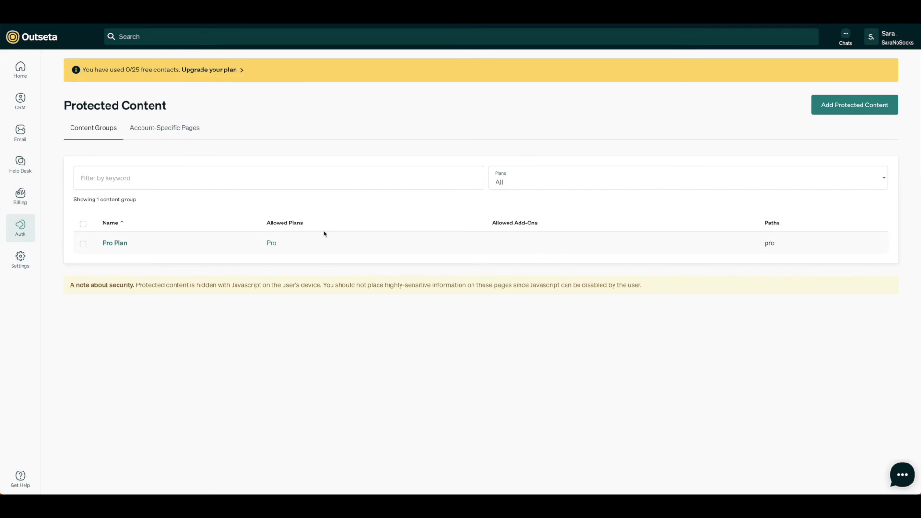
Step: Open the Pro Plan content group, review its pro hidden path, and add a second hidden URL entry
{"action": "left_click", "coordinate": [114, 243]}
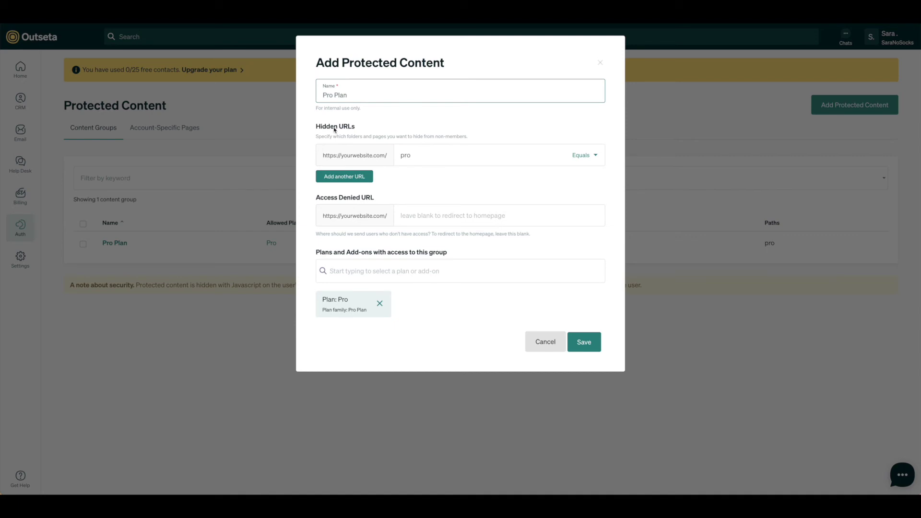
{"action": "left_click", "coordinate": [376, 154]}
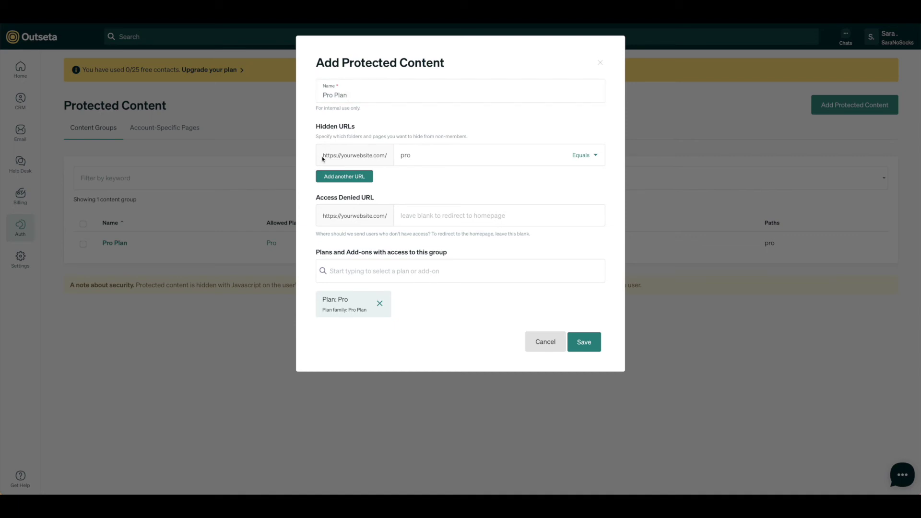
{"action": "left_click_drag", "start_coordinate": [324, 156], "coordinate": [437, 158]}
{"action": "double_click", "coordinate": [425, 158]}
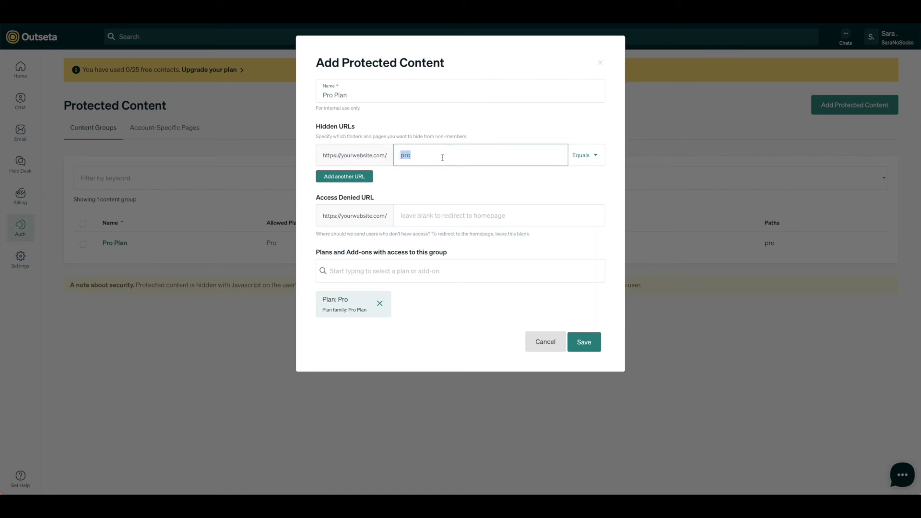
{"action": "left_click", "coordinate": [389, 155]}
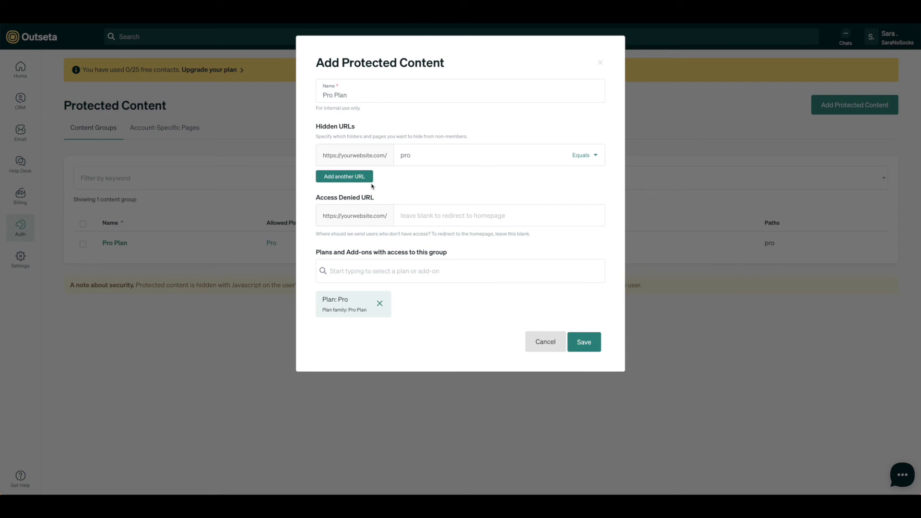
{"action": "left_click", "coordinate": [336, 177]}
{"action": "left_click", "coordinate": [425, 183]}
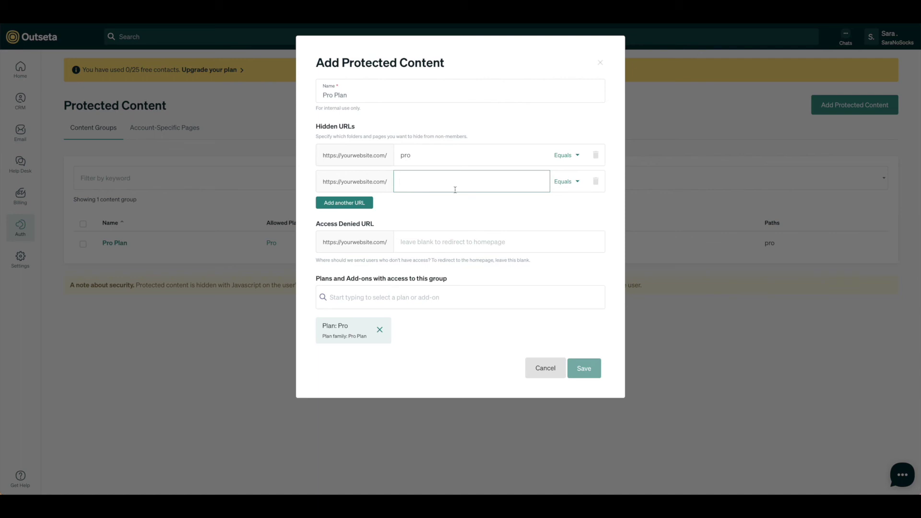
{"action": "type", "text": "free"}
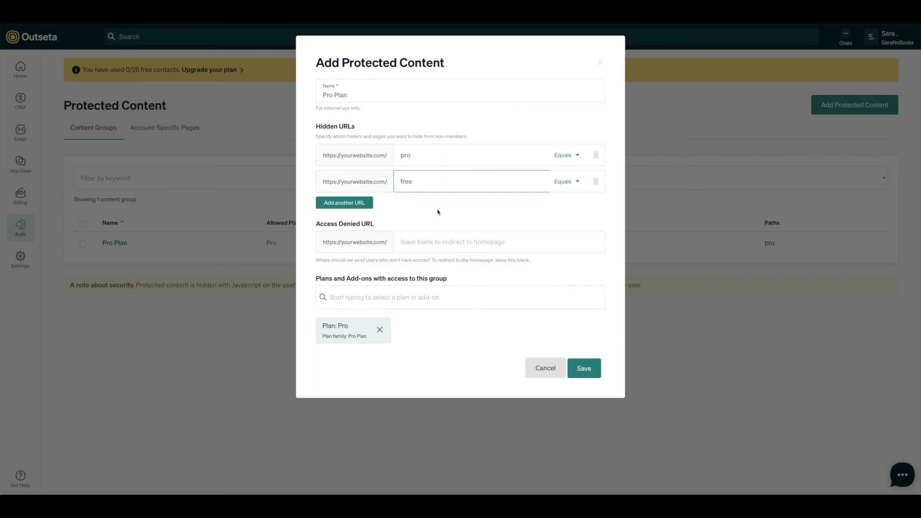
{"action": "left_click", "coordinate": [596, 182]}
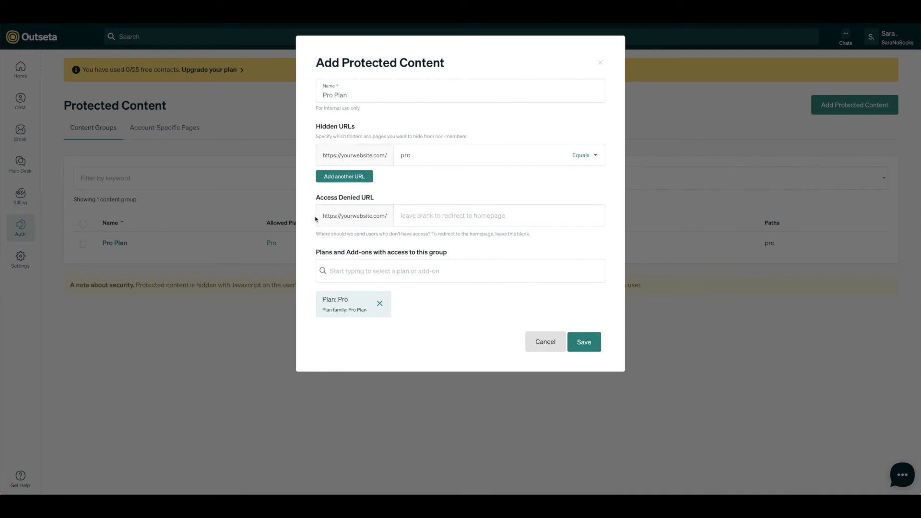
{"action": "left_click", "coordinate": [349, 269]}
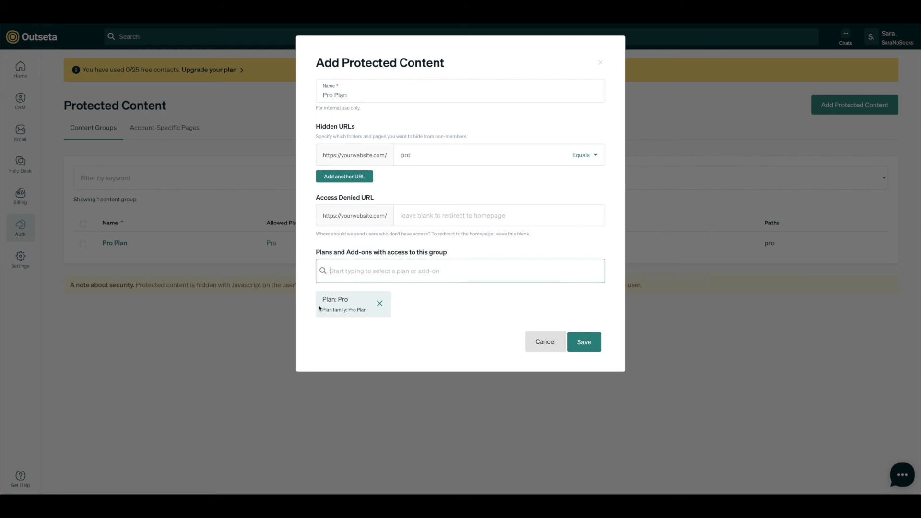
{"action": "type", "text": "p"}
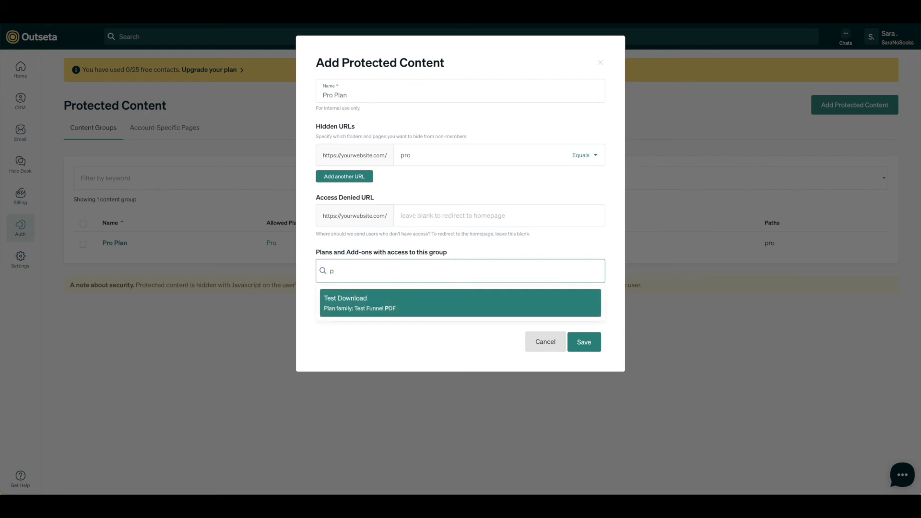
{"action": "type", "text": "ro"}
{"action": "key", "text": "BackSpace"}
{"action": "key", "text": "BackSpace"}
{"action": "key", "text": "BackSpace"}
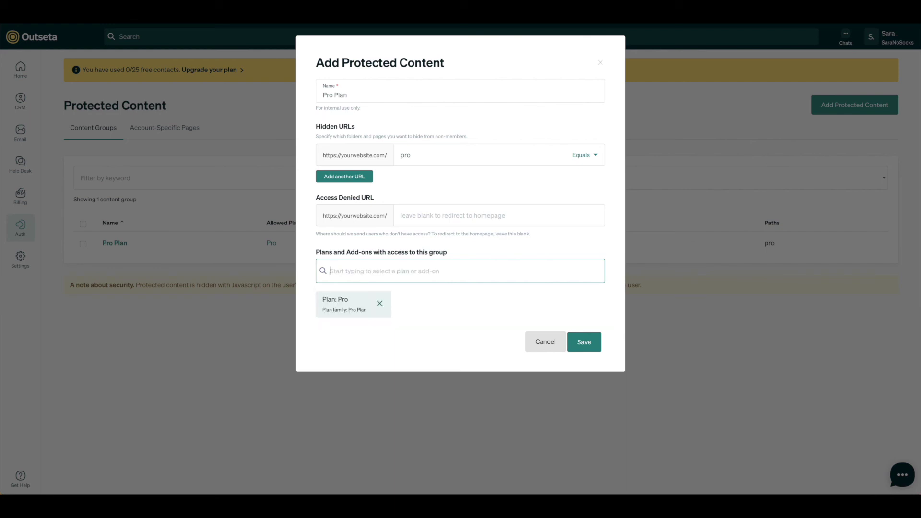
{"action": "type", "text": "y"}
{"action": "key", "text": "BackSpace"}
{"action": "type", "text": "tes"}
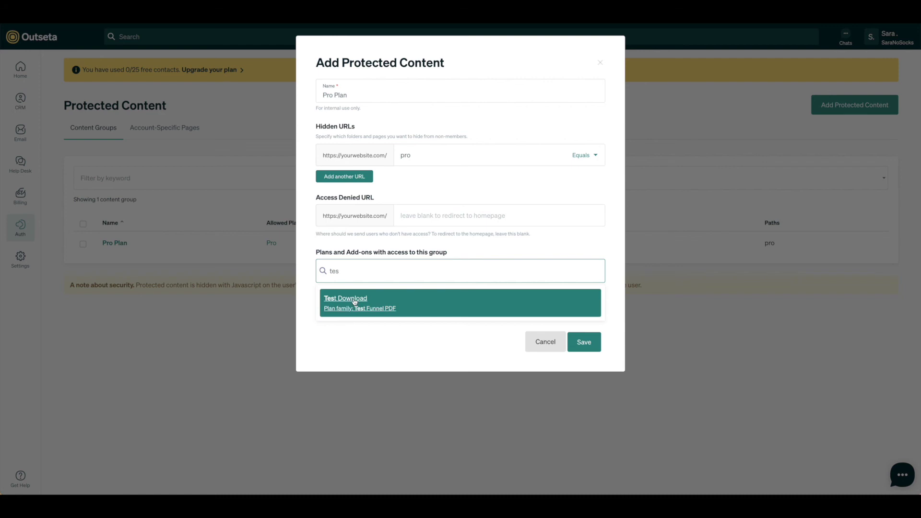
{"action": "left_click_drag", "start_coordinate": [357, 272], "coordinate": [318, 271]}
{"action": "key", "text": "BackSpace"}
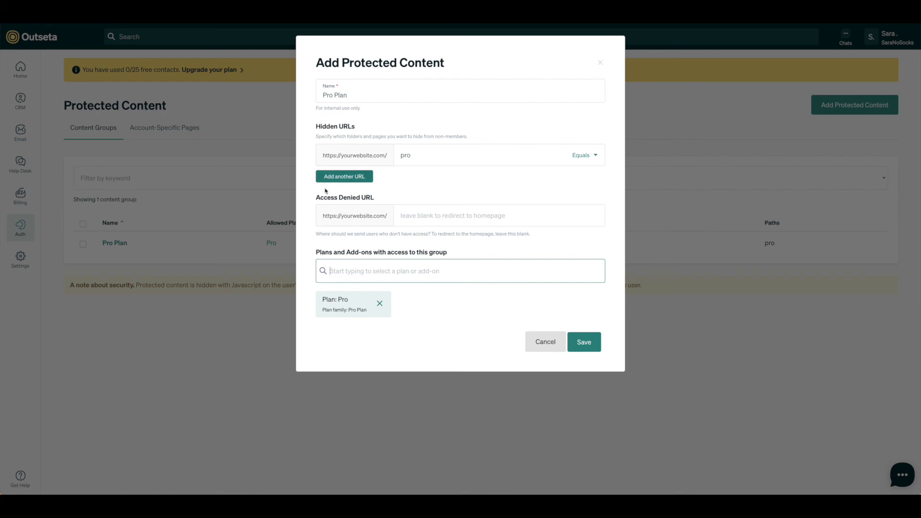
{"action": "left_click", "coordinate": [434, 221]}
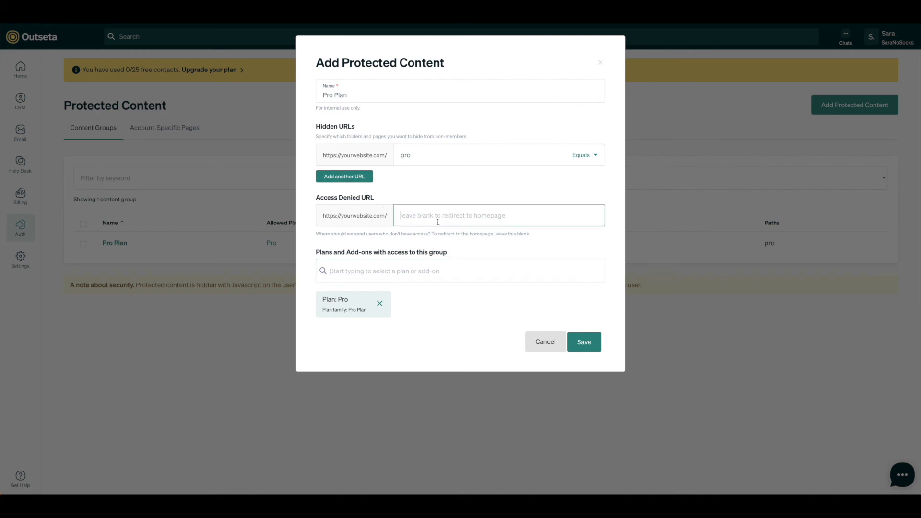
Step: Save the Pro Plan protected content group covering the pro path
{"action": "left_click", "coordinate": [588, 346]}
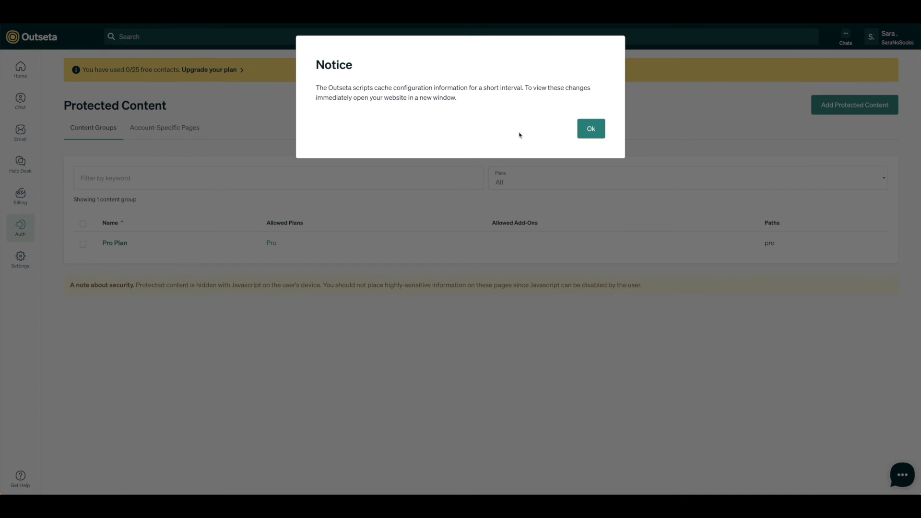
Step: Dismiss Outseta's caching notice and scroll Carrd's Example Gated Content page to the #pro Welcome section
{"action": "left_click", "coordinate": [597, 135]}
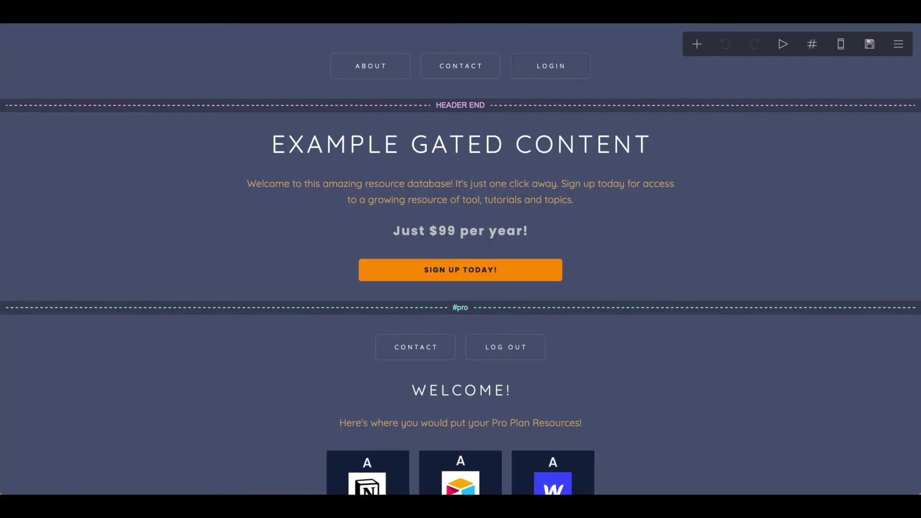
{"action": "scroll", "coordinate": [756, 210], "scroll_direction": "down", "scroll_amount": 1}
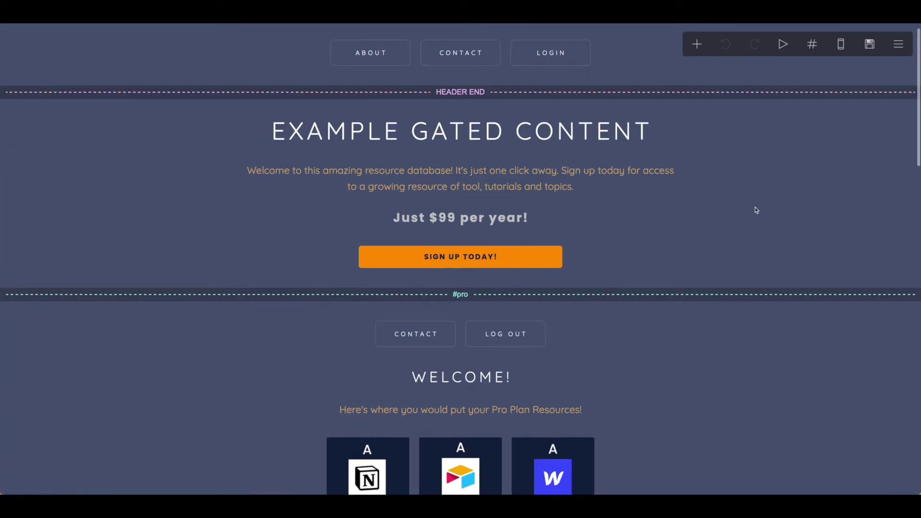
{"action": "scroll", "coordinate": [757, 210], "scroll_direction": "down", "scroll_amount": 1}
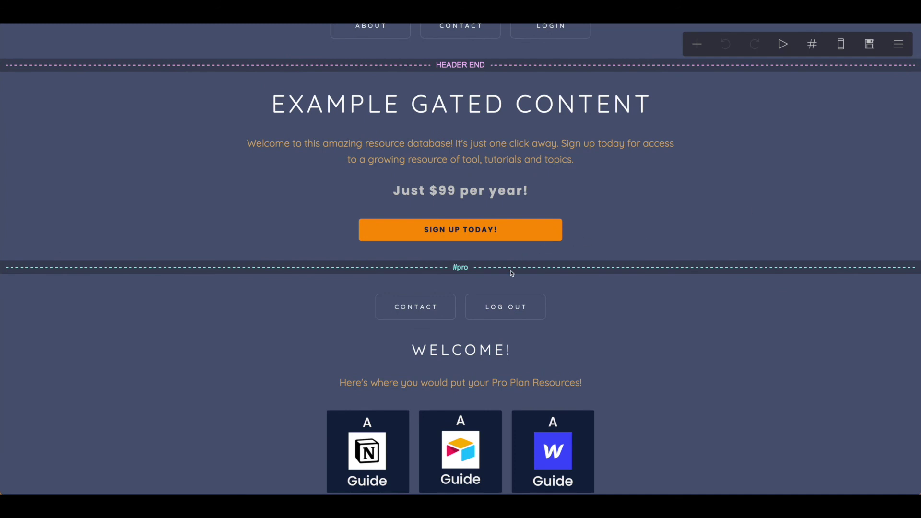
{"action": "scroll", "coordinate": [513, 273], "scroll_direction": "down", "scroll_amount": 1}
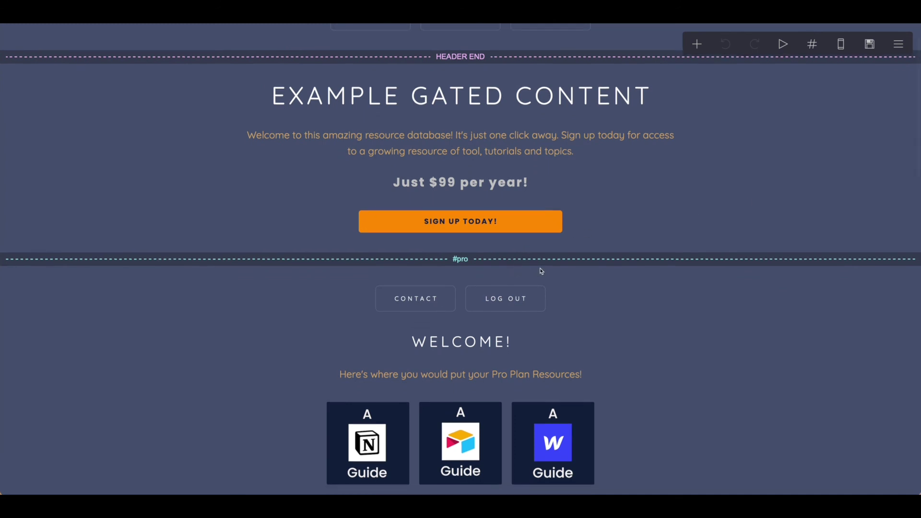